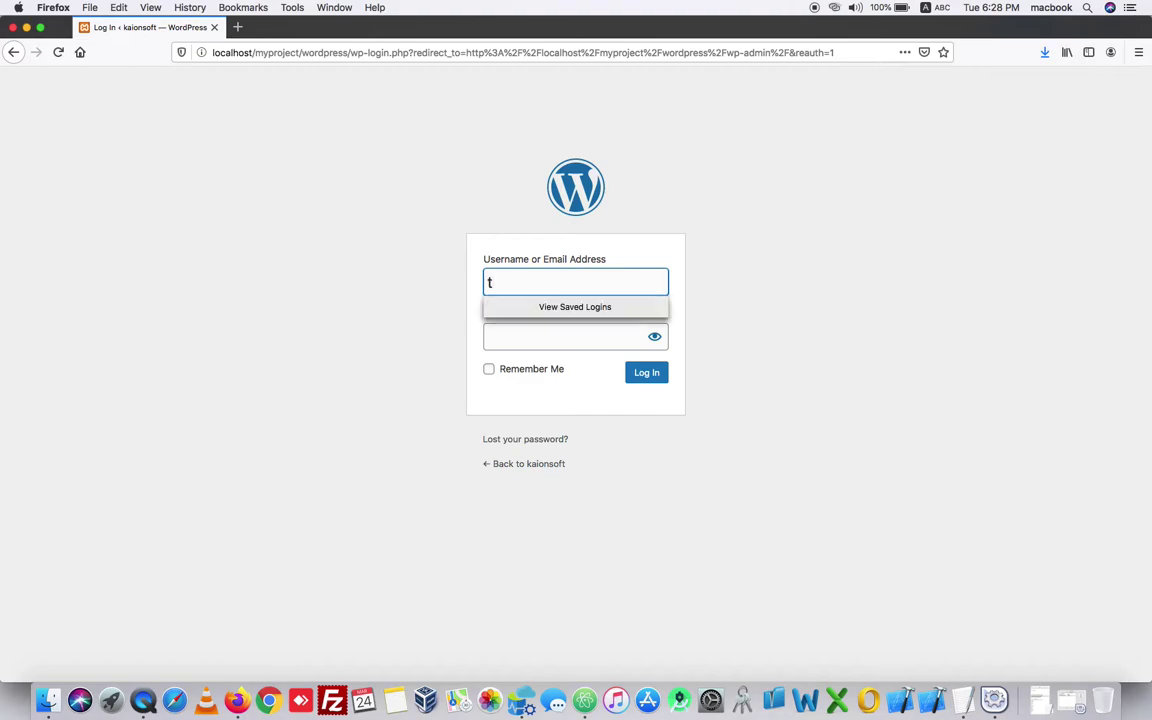
- Log in with the test account's username and password, and decline Firefox's save-login prompt
left_click(541, 331)
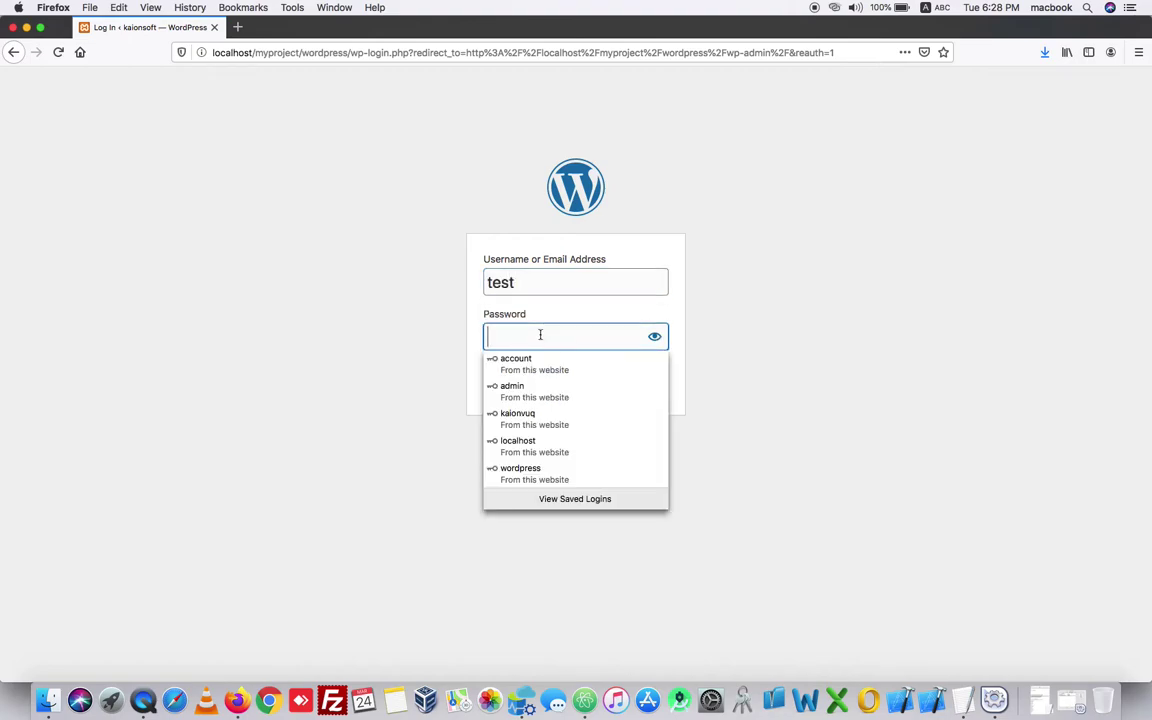
type("test123")
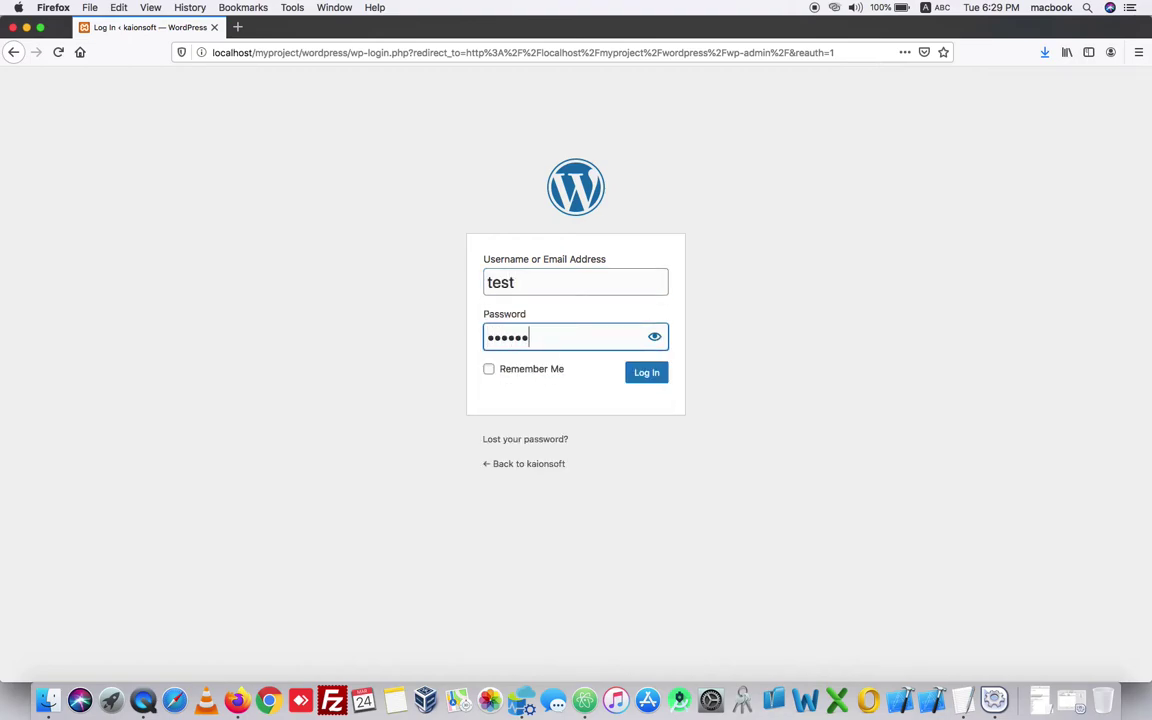
key("Return")
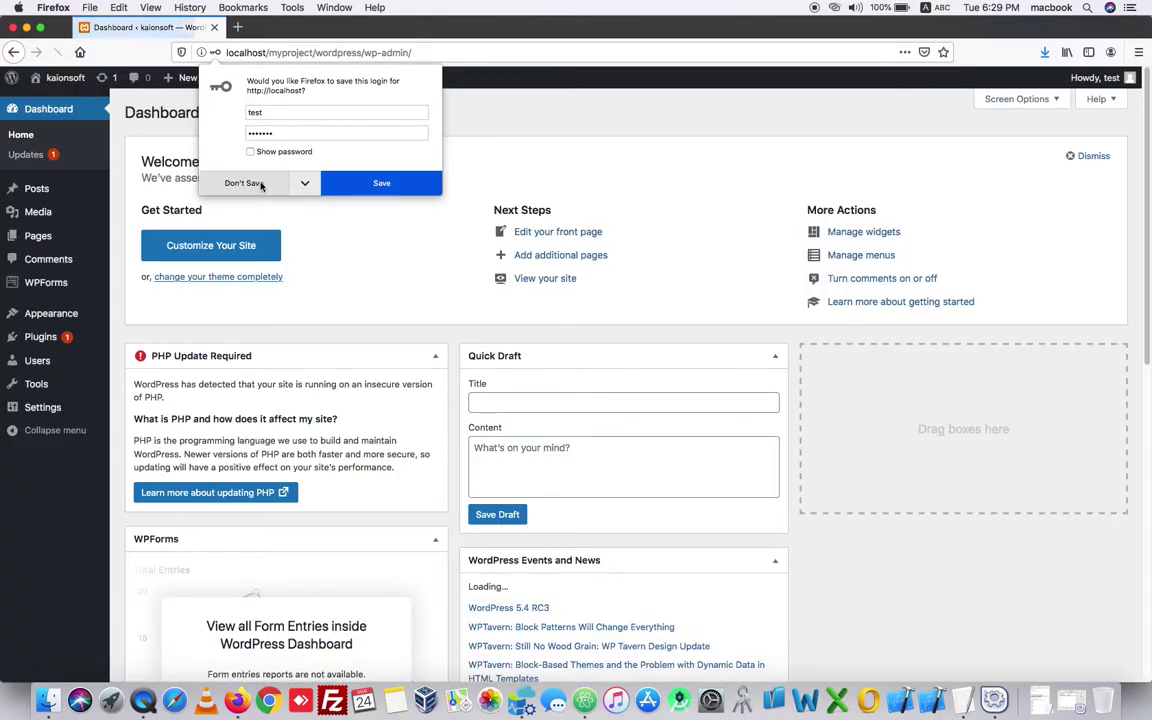
left_click(243, 183)
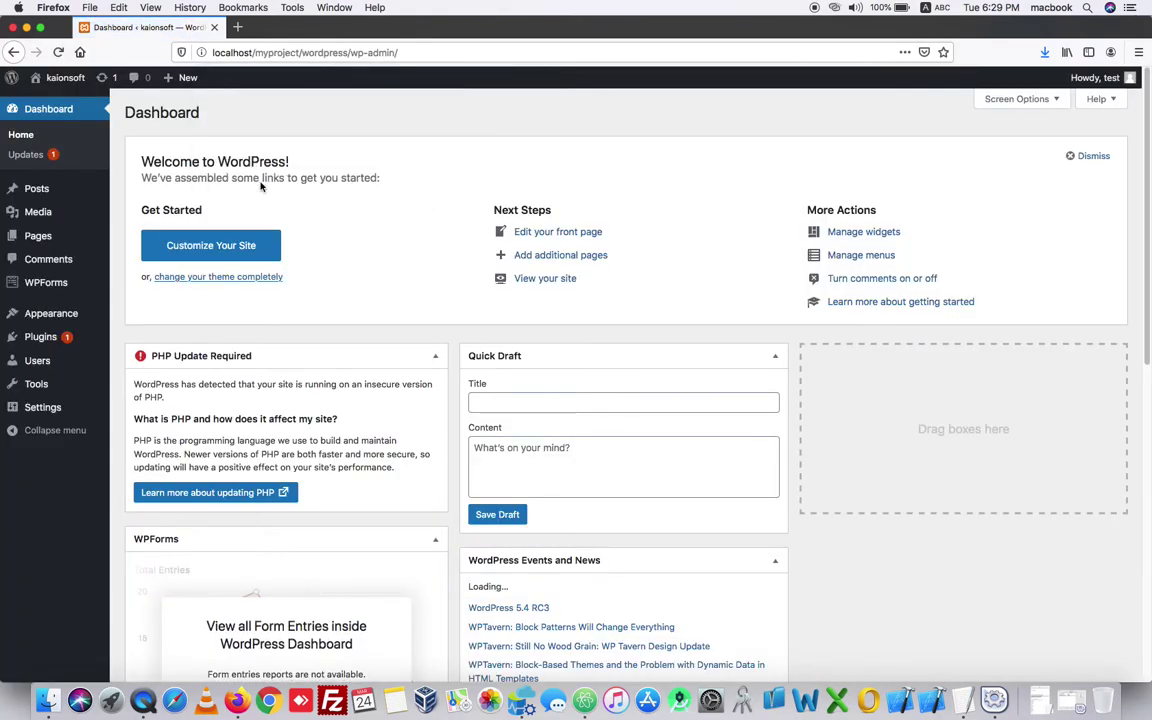
- Go to Plugins > Add New and paste 'elementor' into the plugin search box
mouse_move(50, 340)
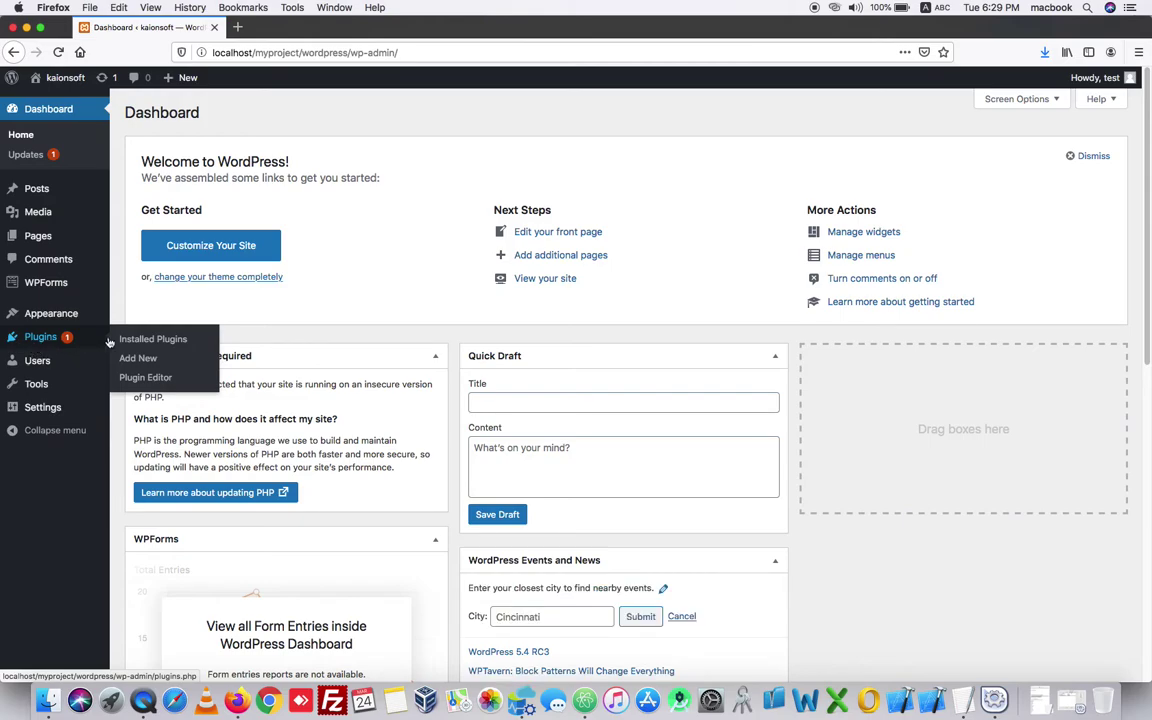
left_click(140, 339)
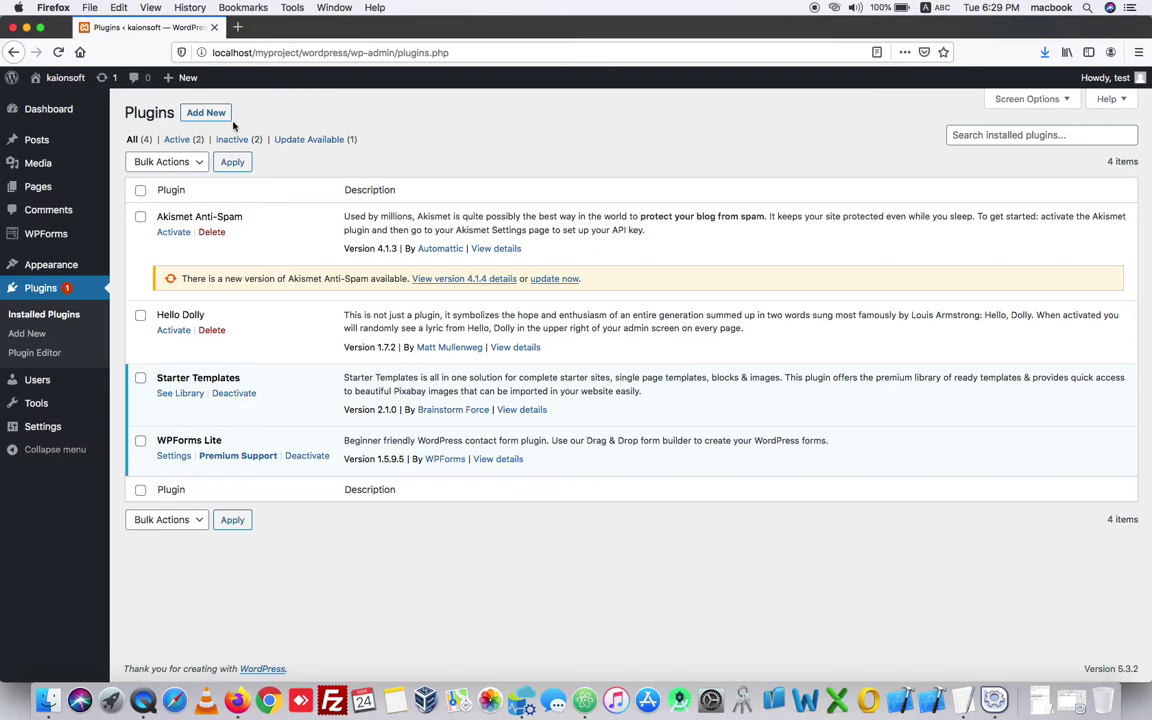
left_click(206, 113)
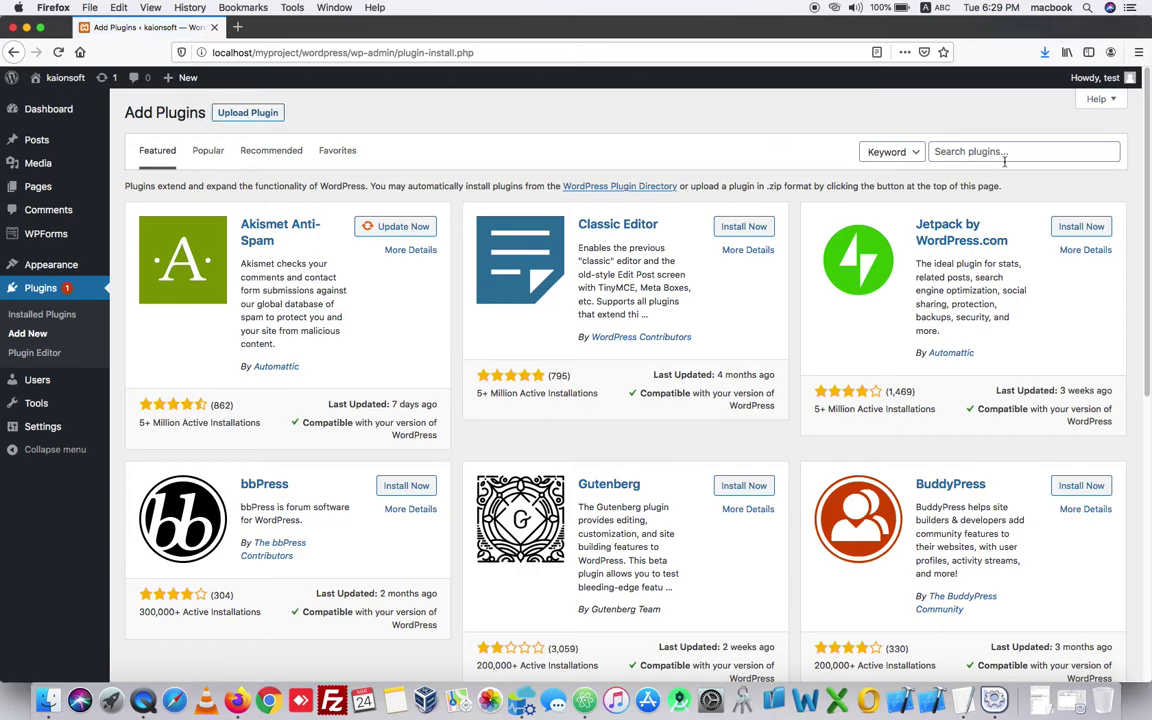
right_click(970, 152)
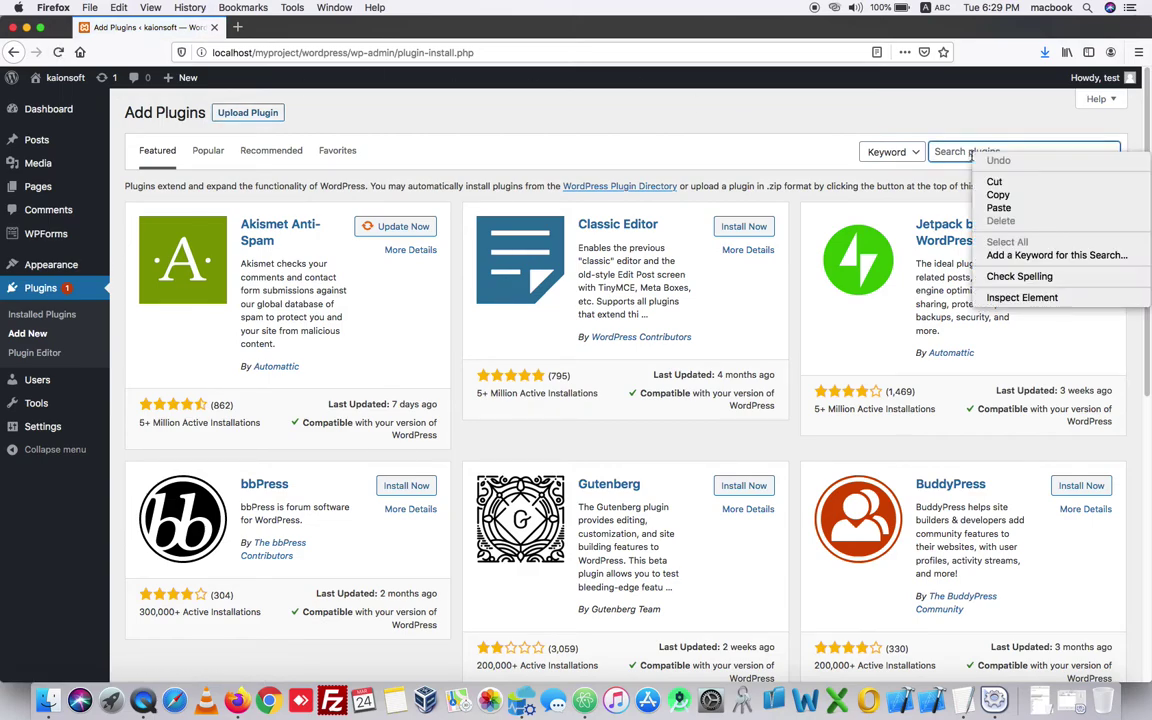
left_click(999, 207)
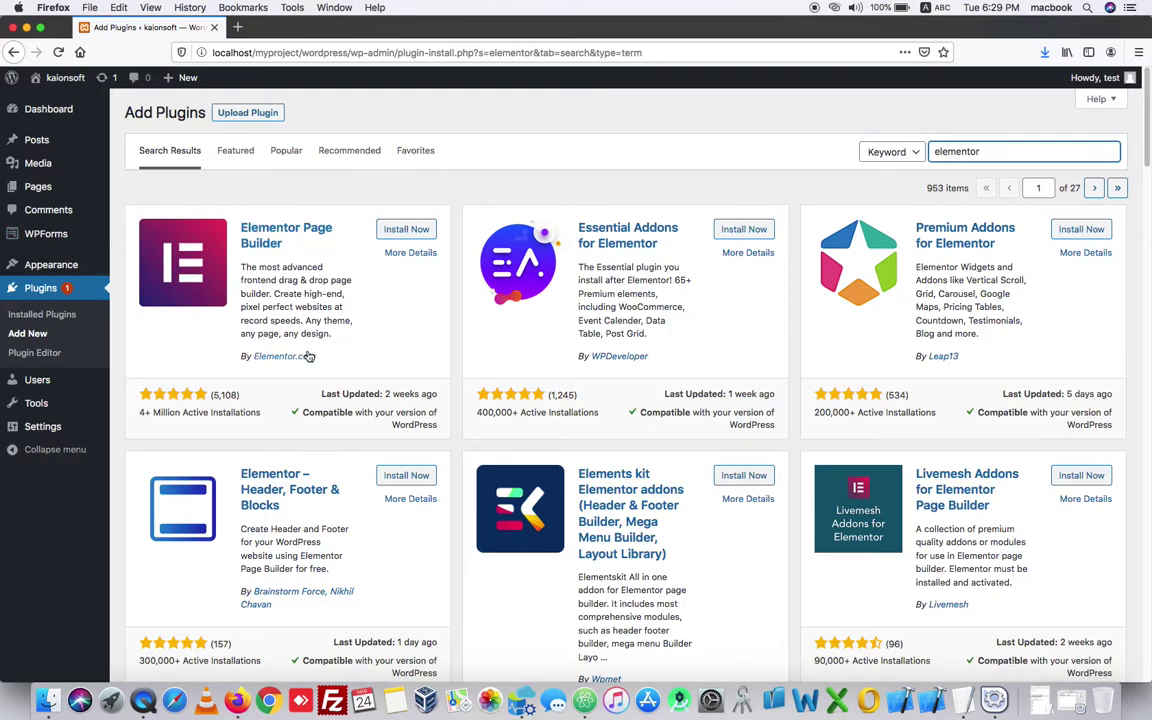
- Install Elementor Page Builder and Elementor – Header, Footer & Blocks, then view Installed Plugins
left_click(408, 230)
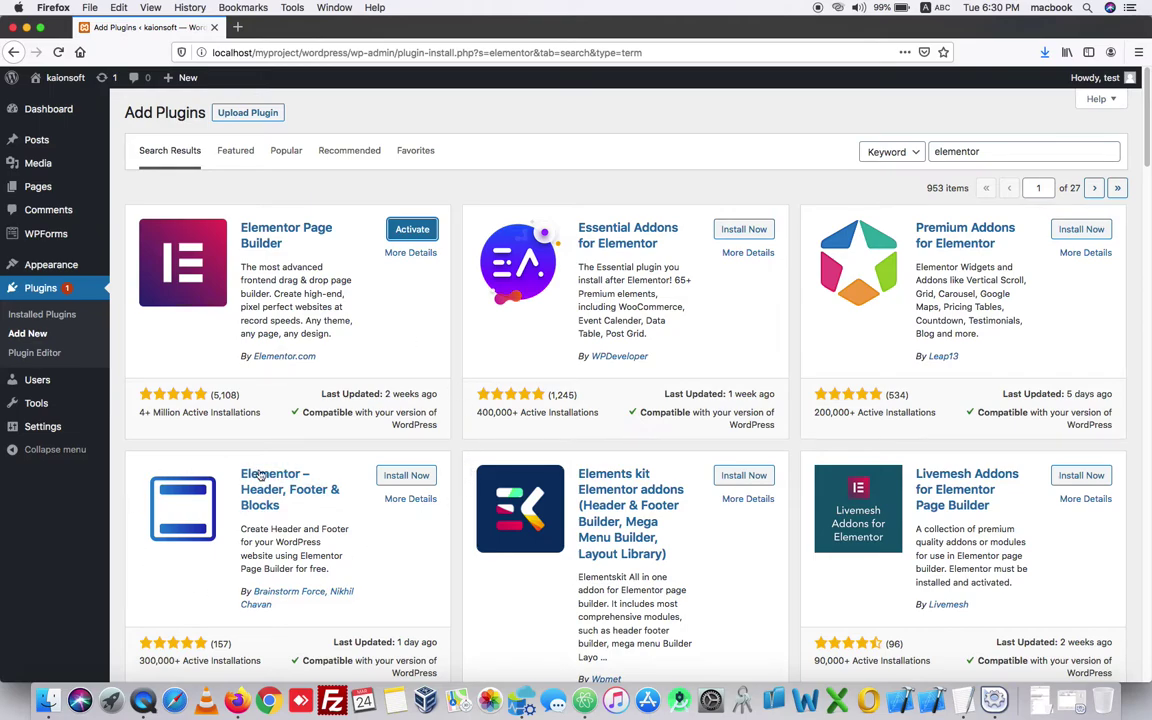
left_click(408, 477)
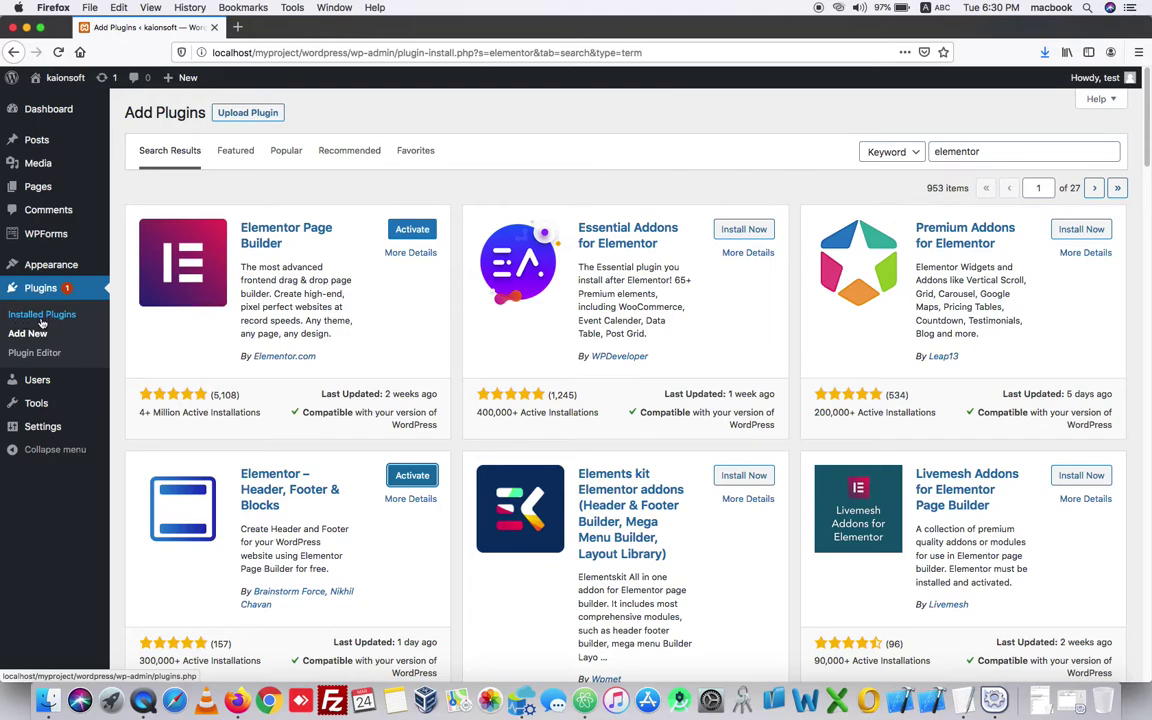
left_click(56, 318)
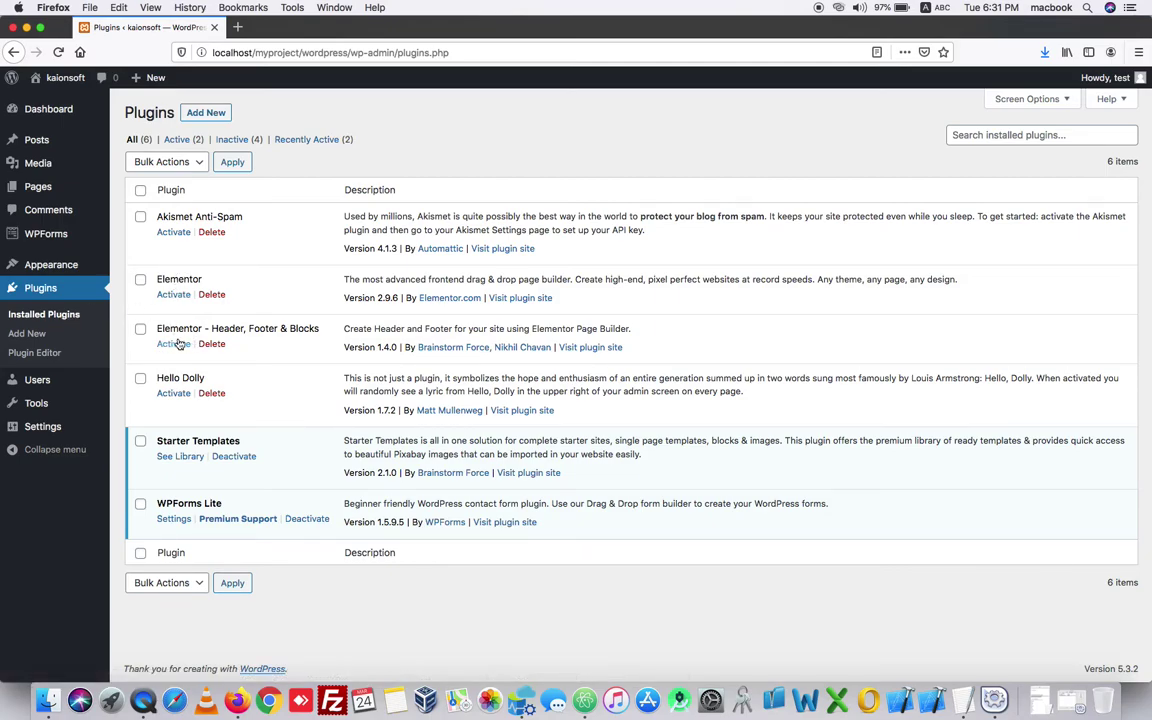
- Tick Elementor and Elementor – Header, Footer & Blocks and apply the Activate bulk action
left_click(140, 280)
left_click(140, 329)
left_click(188, 160)
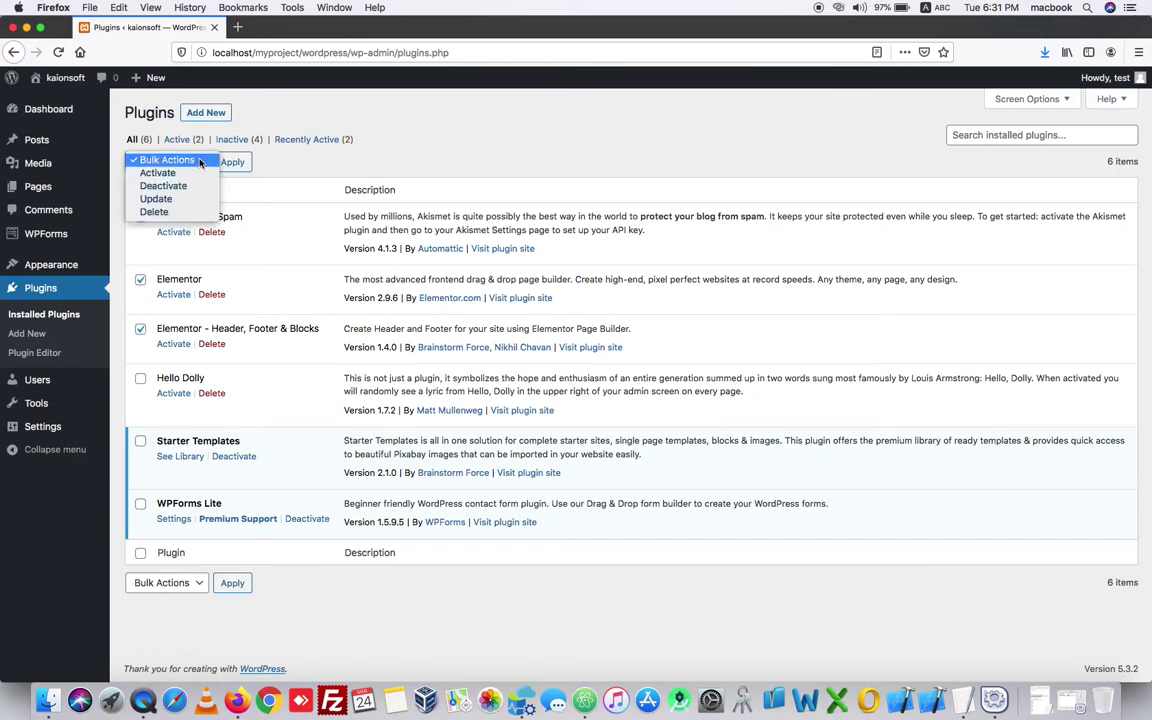
left_click(184, 175)
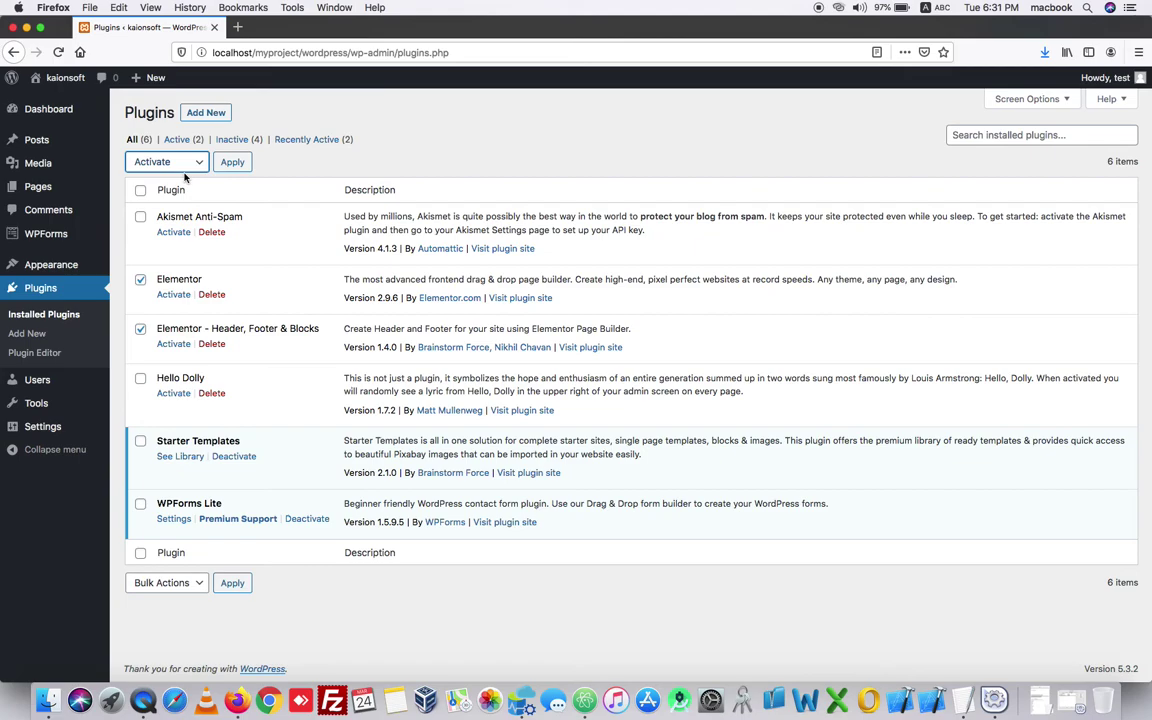
left_click(232, 164)
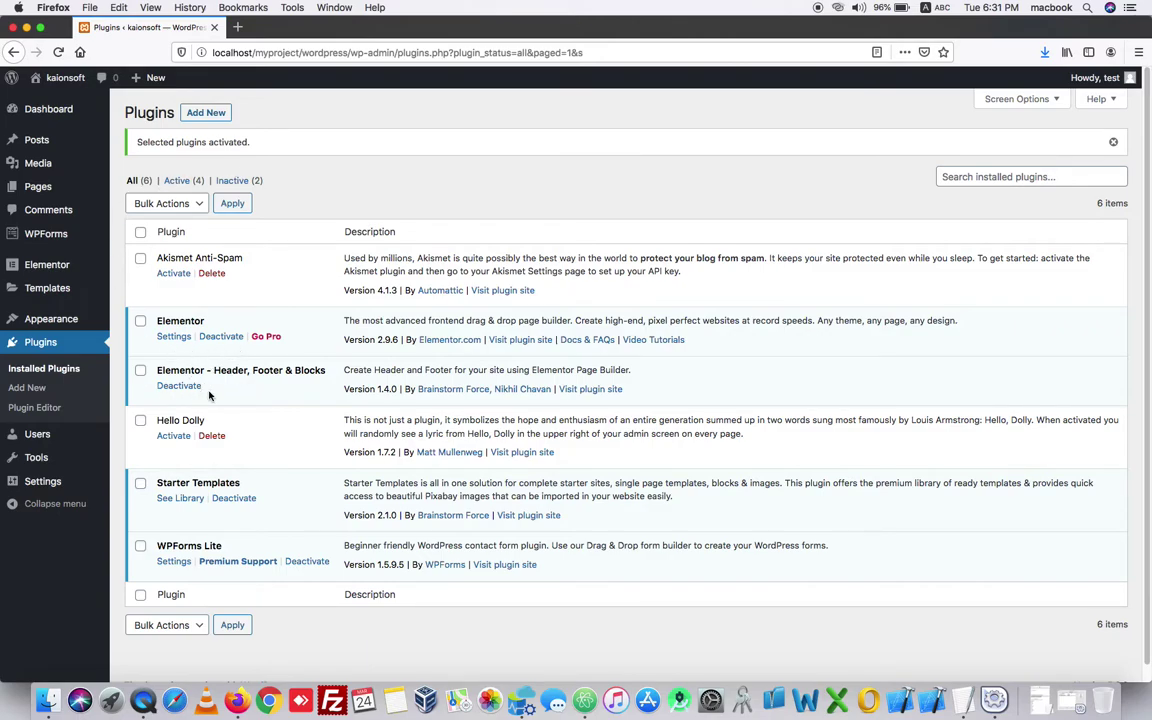
- Open the live site in a new tab and launch Edit with Elementor on the homepage
mouse_move(58, 78)
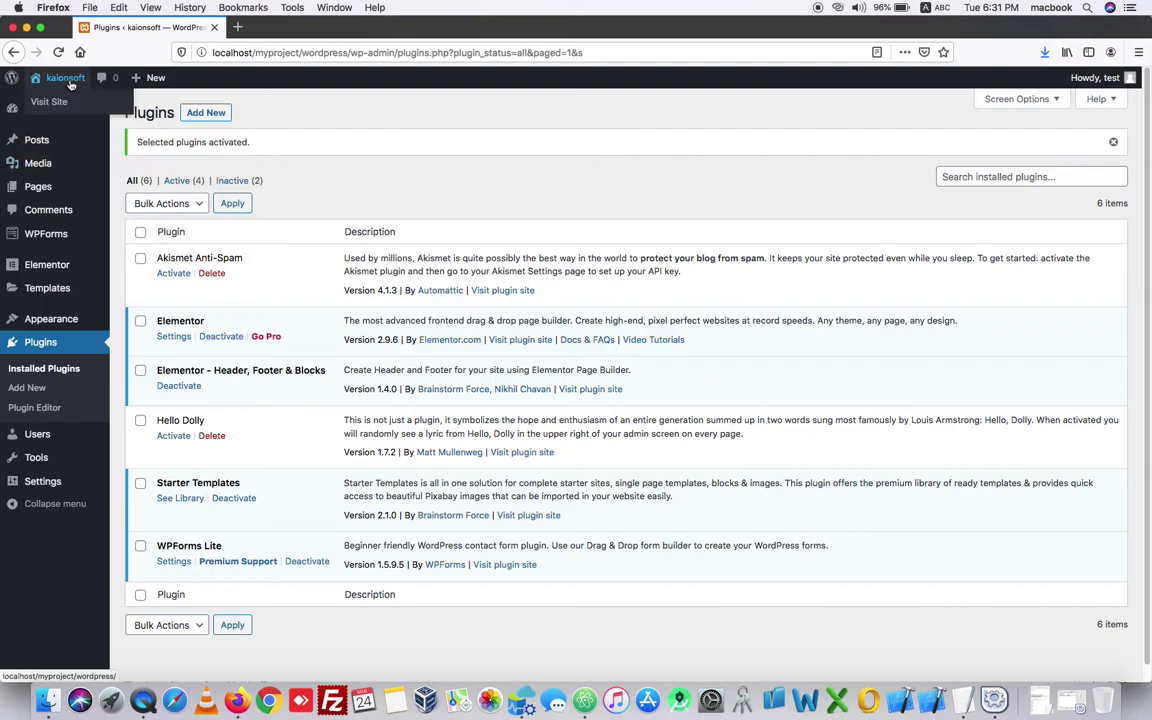
right_click(53, 103)
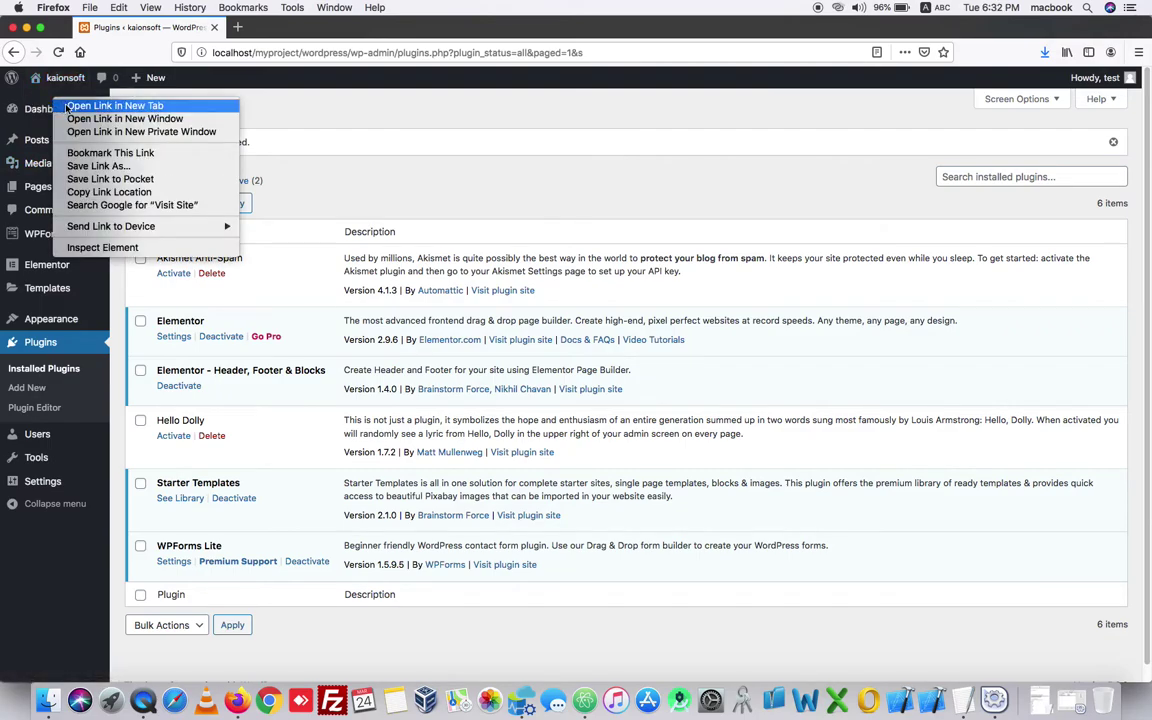
left_click(66, 106)
left_click(288, 35)
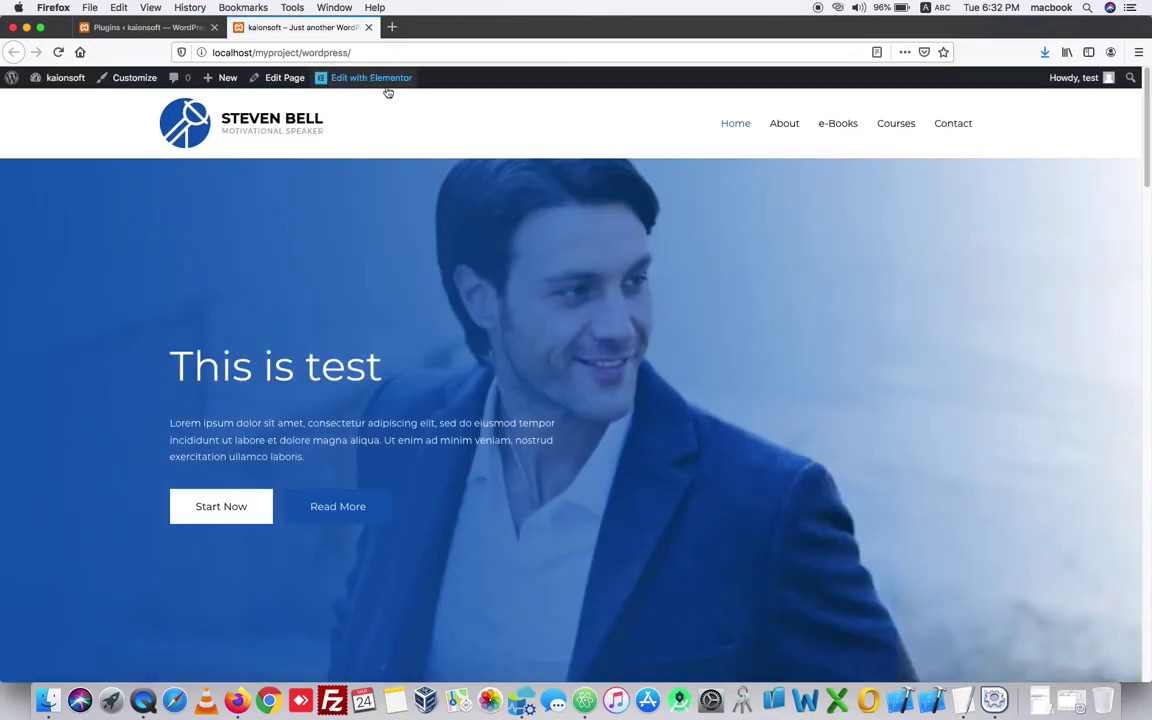
mouse_move(390, 87)
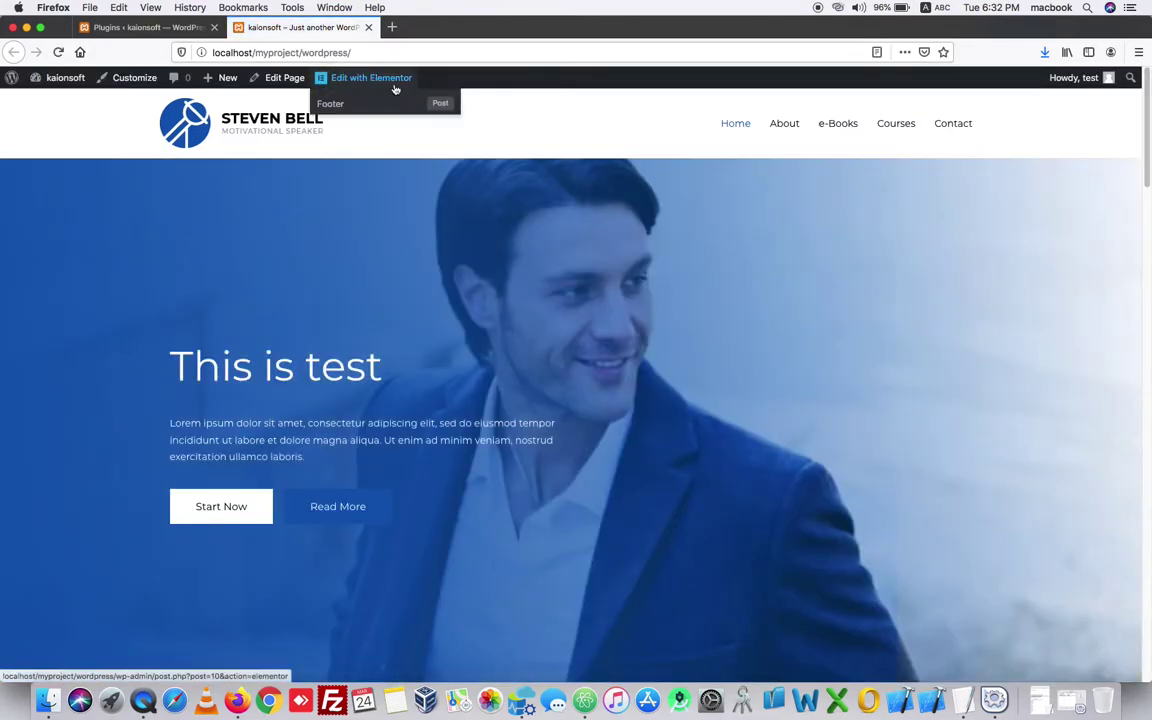
left_click(352, 77)
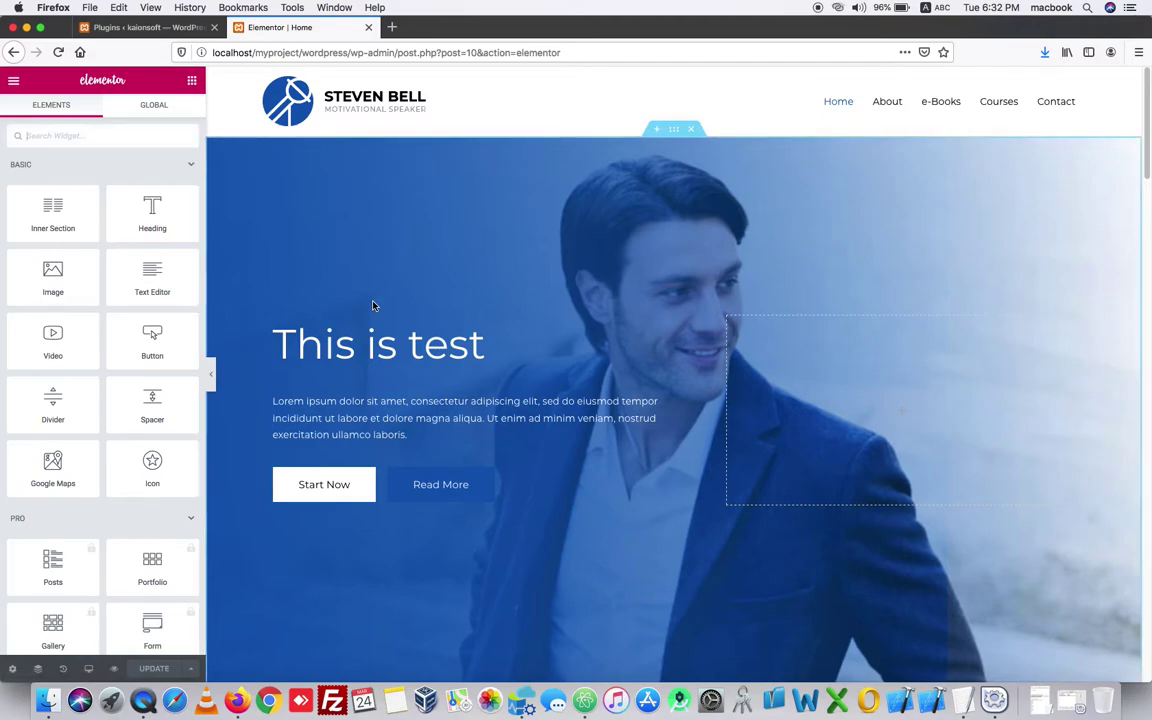
- Set the pink flowers photo as the hero section background and erase the 'This is test' heading
left_click(673, 129)
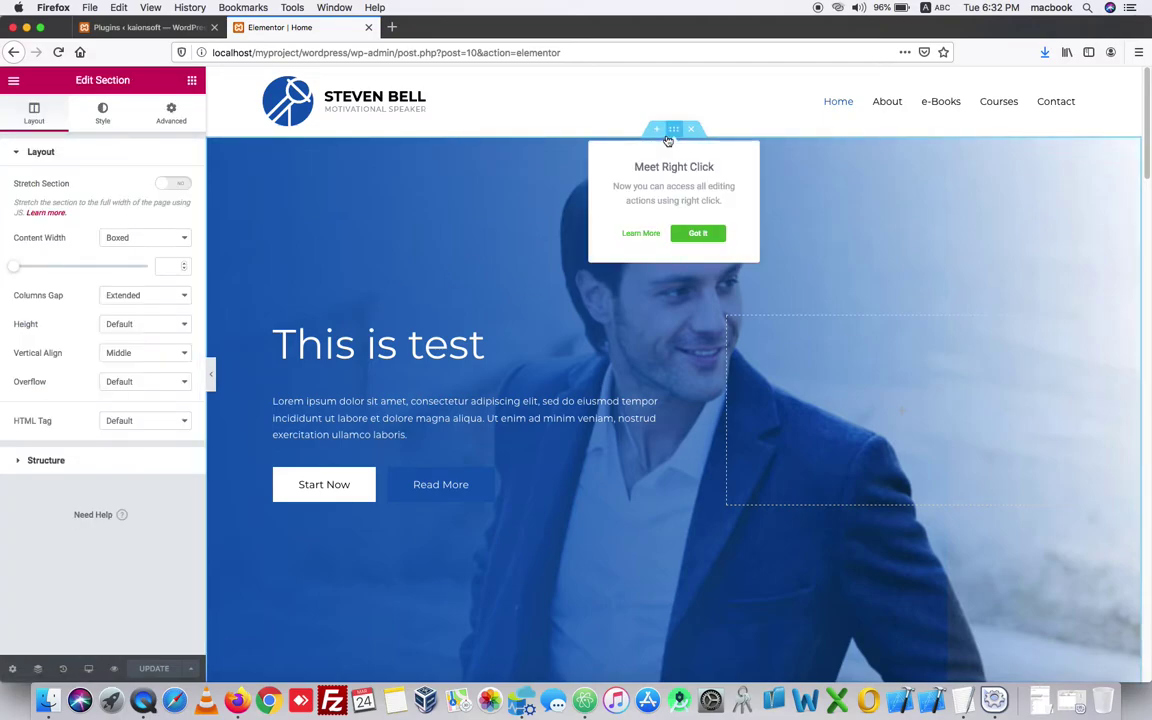
left_click(103, 110)
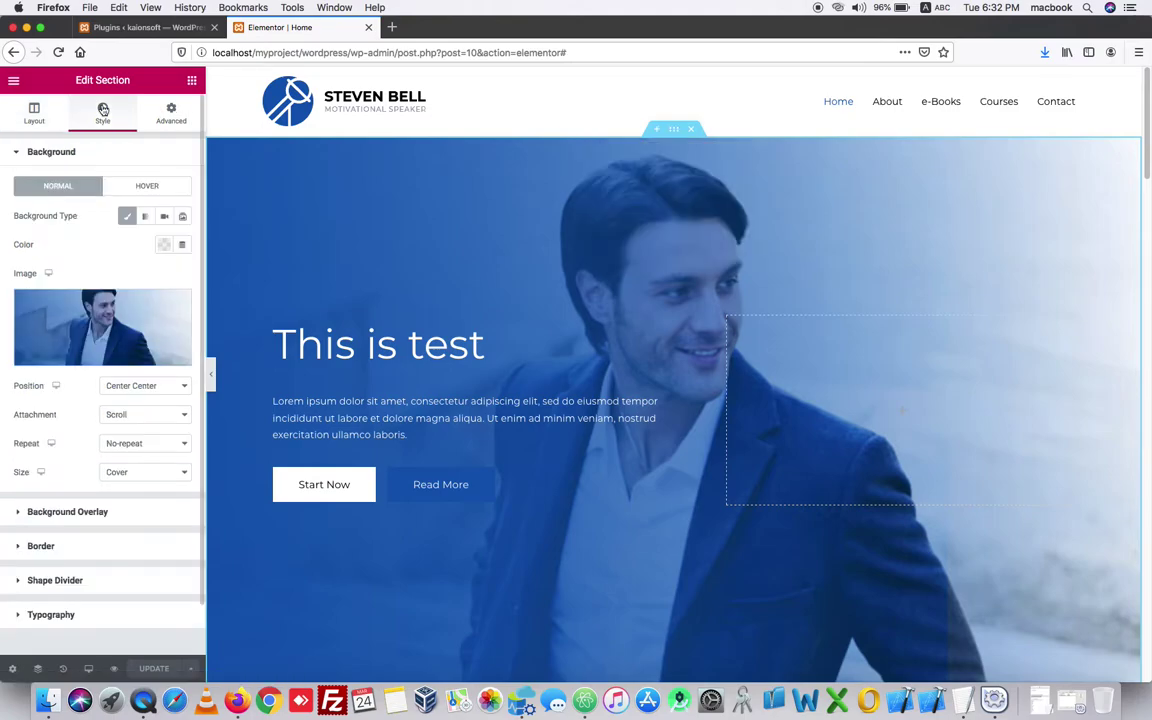
left_click(103, 317)
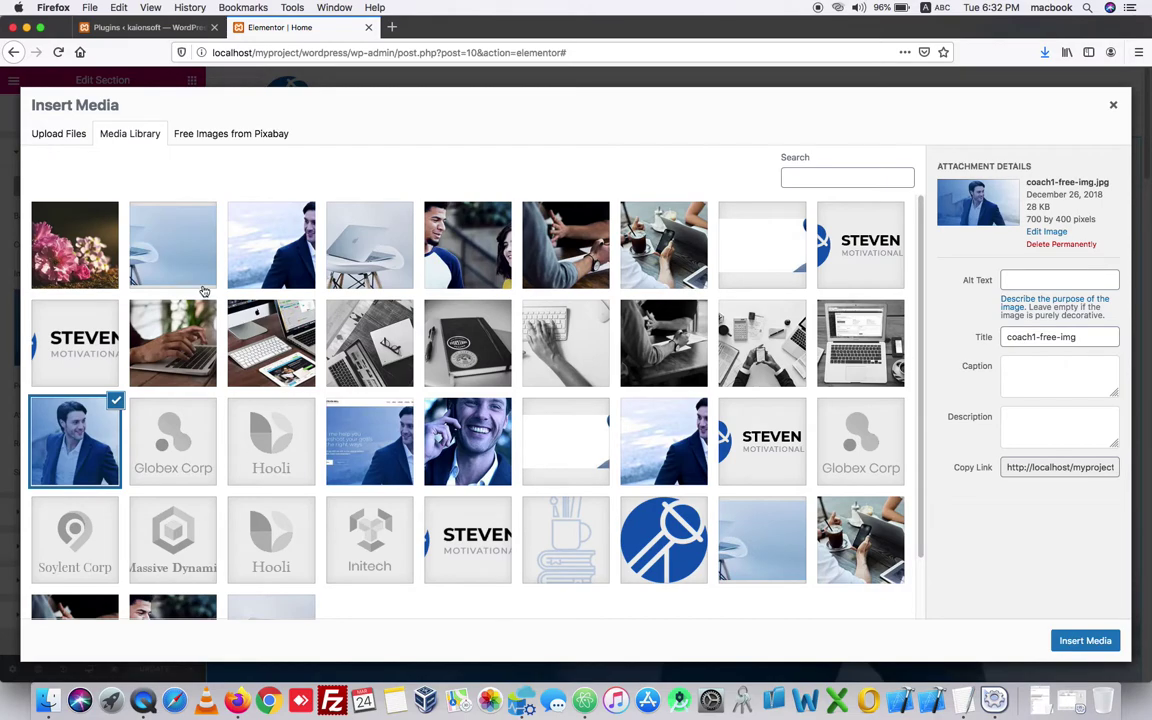
left_click(82, 241)
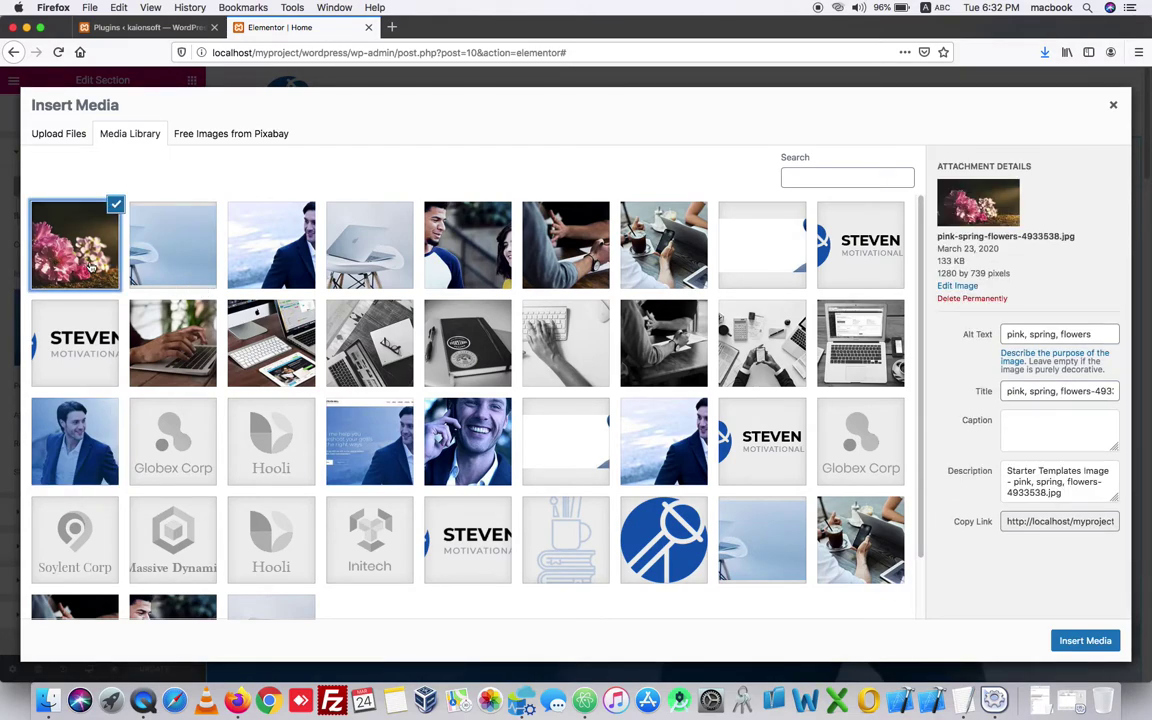
left_click(1085, 641)
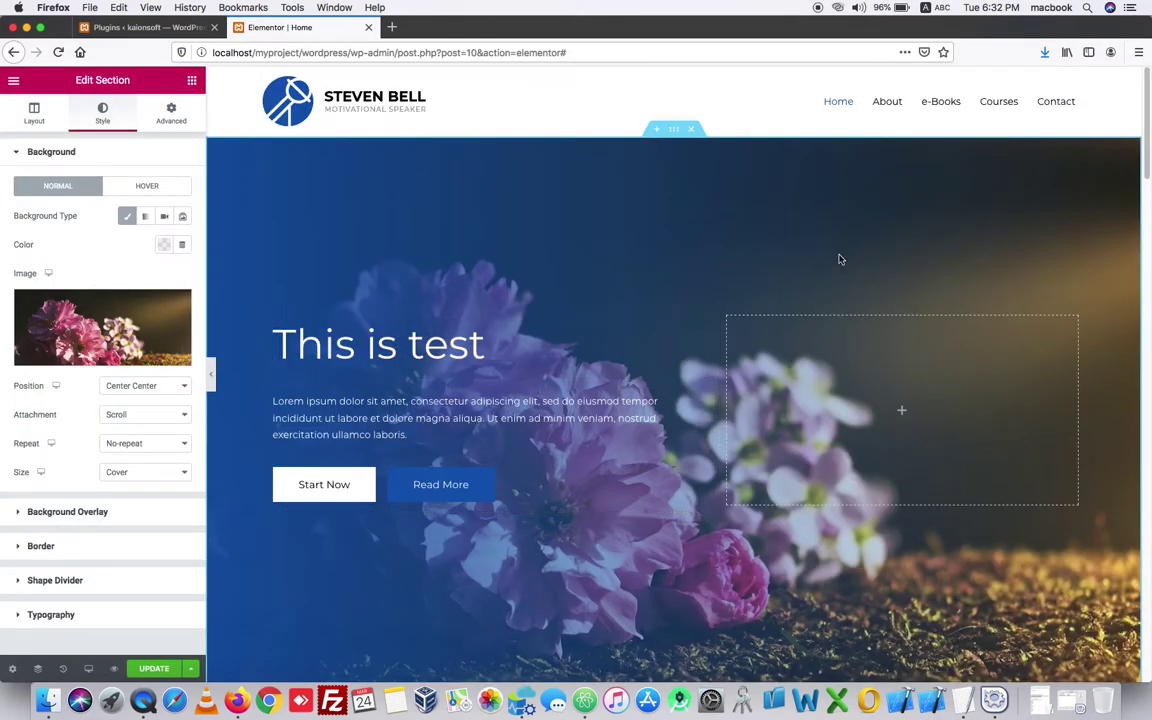
left_click(497, 344)
key("BackSpace")
key("BackSpace")
key("BackSpace")
key("BackSpace")
key("BackSpace")
key("BackSpace")
key("BackSpace")
key("BackSpace")
key("BackSpace")
key("BackSpace")
key("BackSpace")
key("BackSpace")
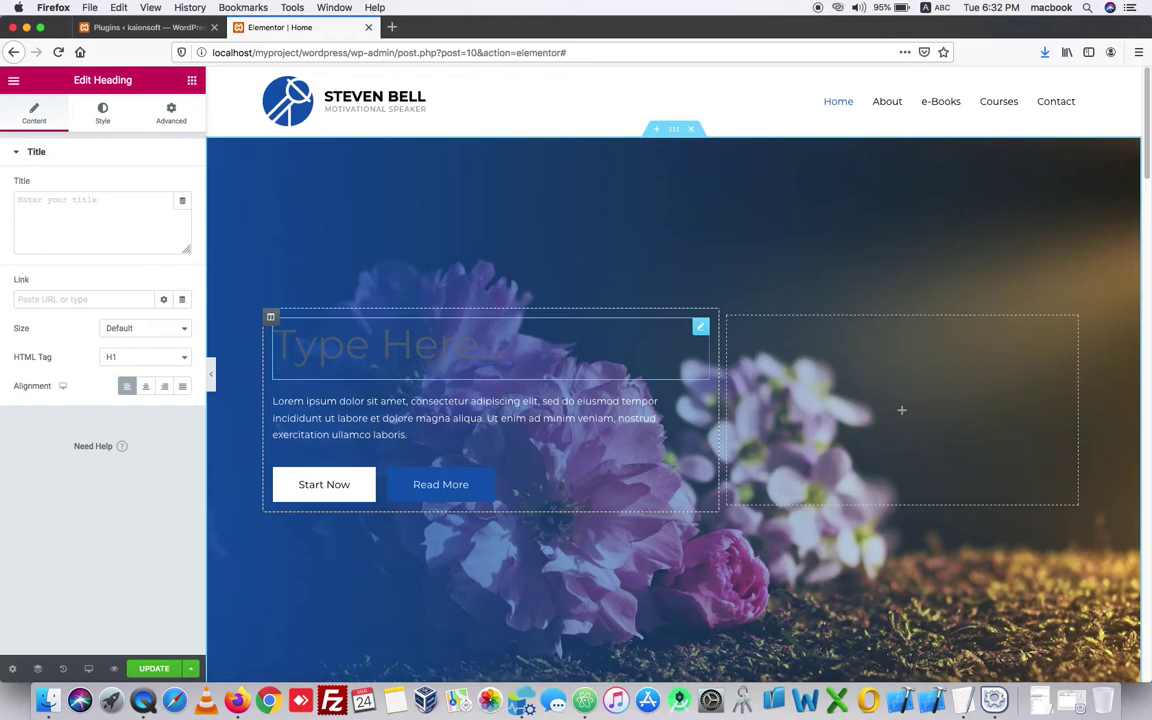
type("helloo")
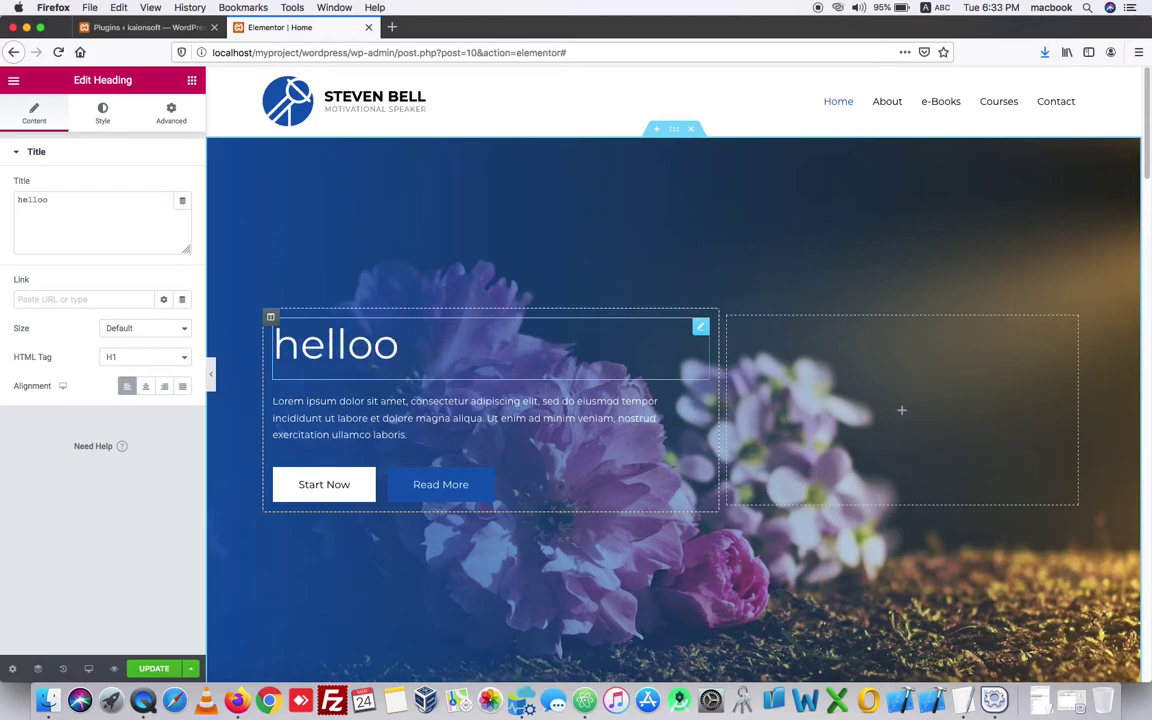
key("BackSpace")
key("BackSpace")
key("BackSpace")
key("BackSpace")
key("BackSpace")
key("BackSpace")
type("Hello")
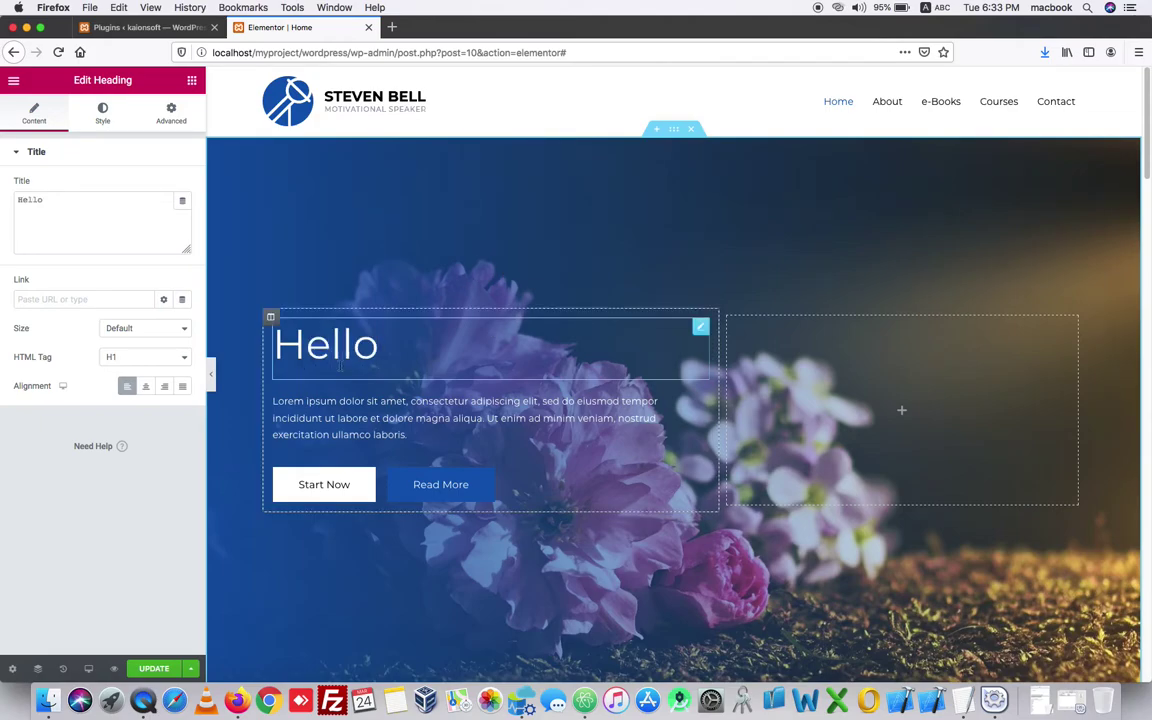
scroll(386, 342, "down", 2)
scroll(386, 340, "down", 10)
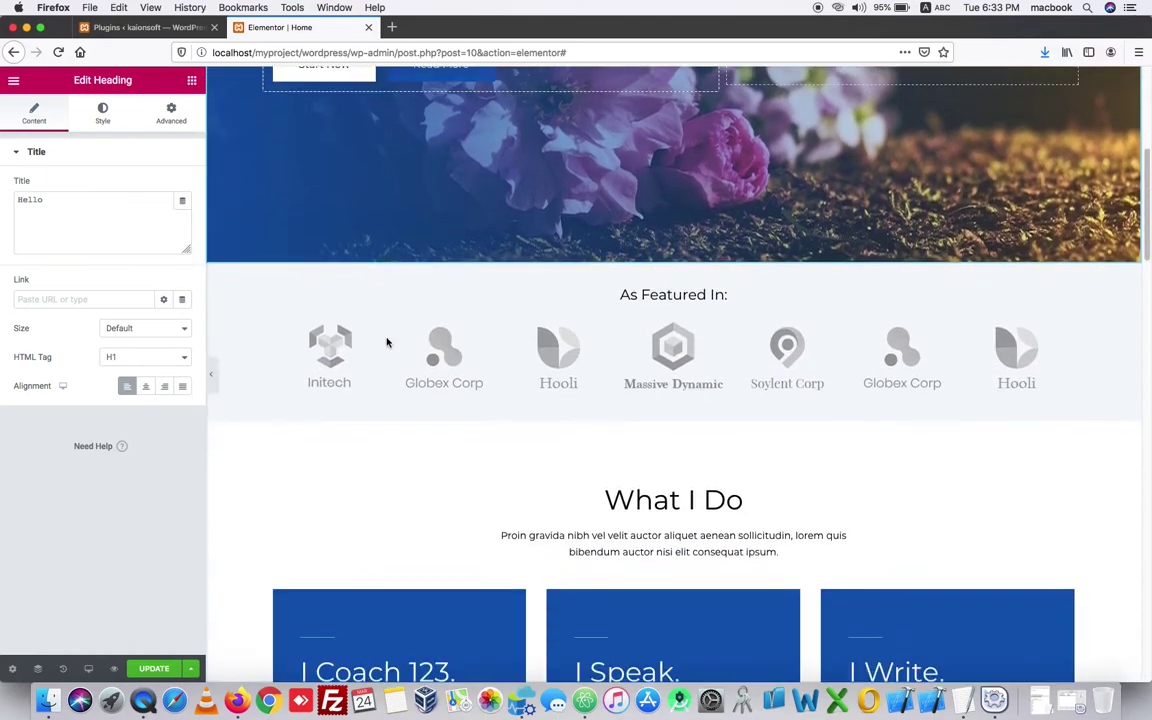
left_click(588, 285)
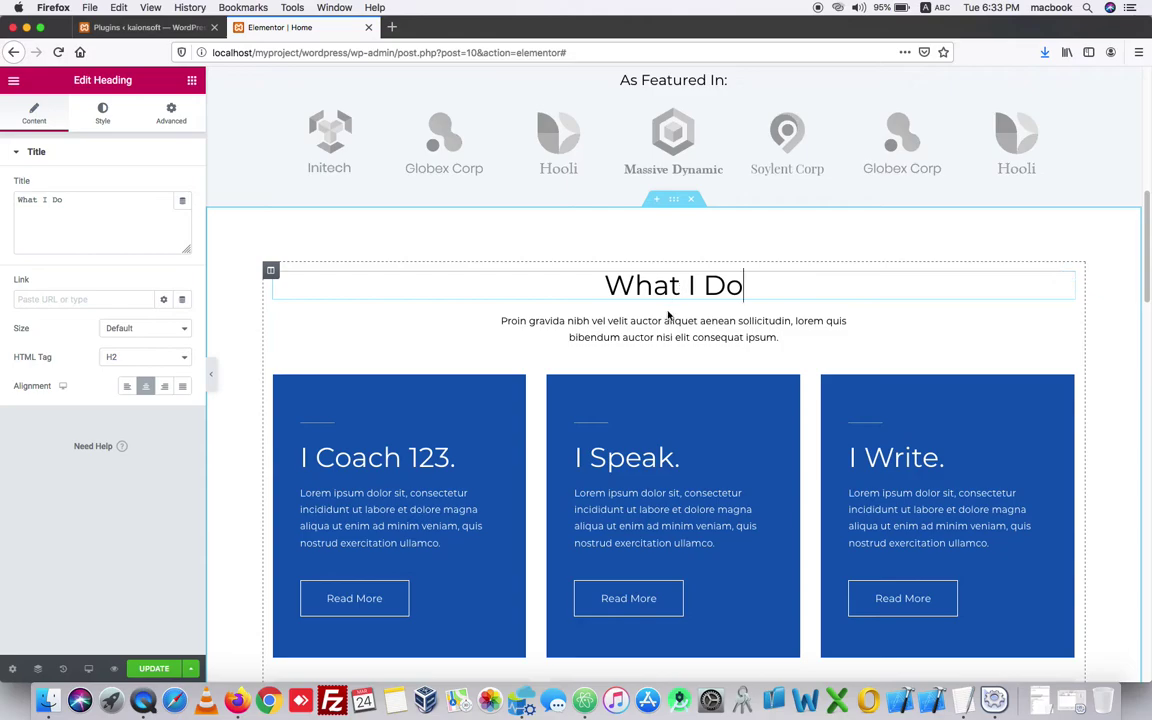
left_click(136, 227)
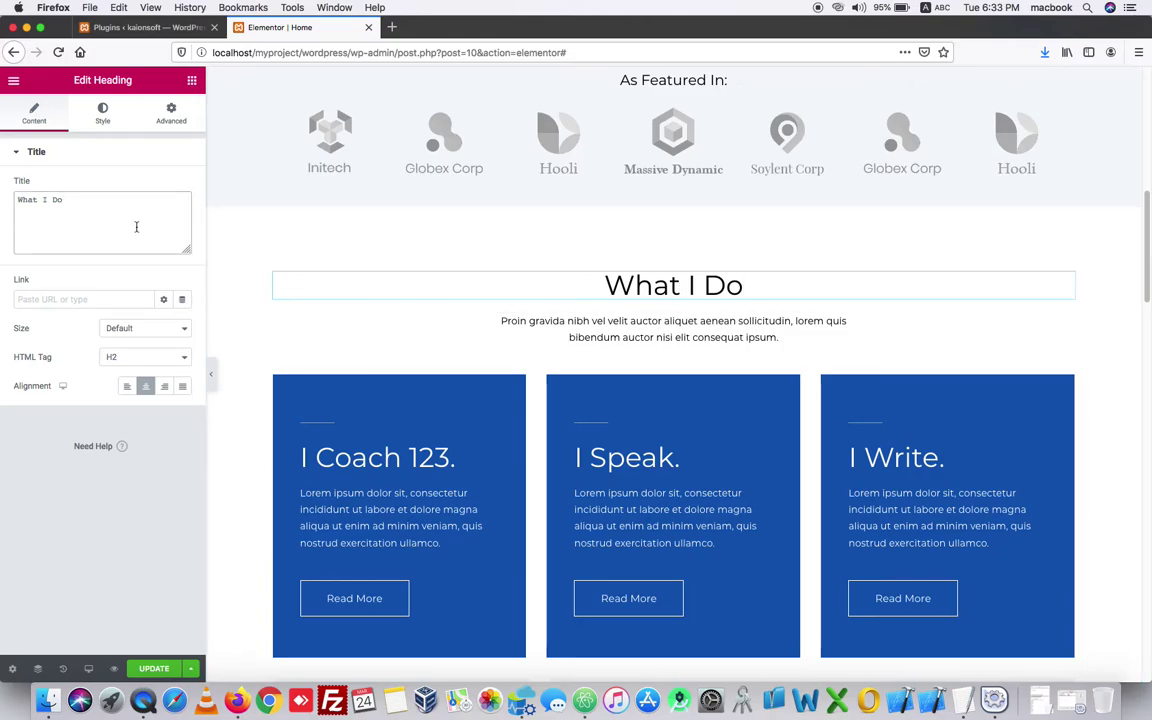
scroll(419, 427, "down", 10)
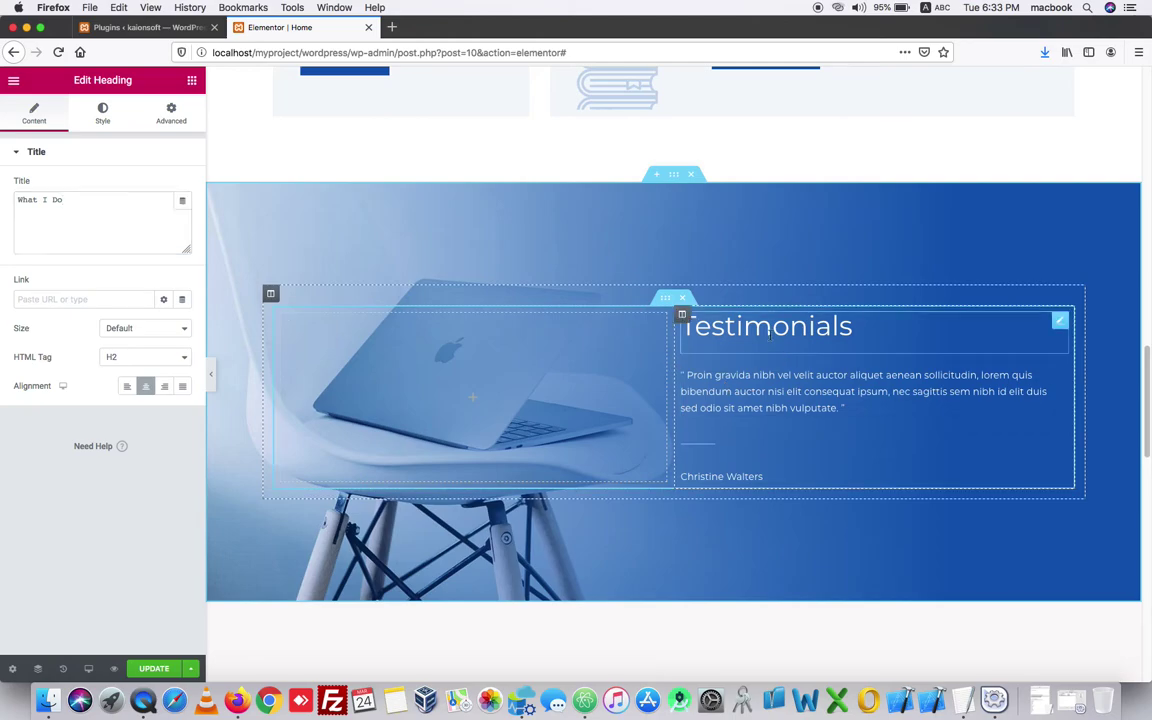
- Select all of the testimonial quote, cut it and paste it back into the Text Editor
left_click(748, 380)
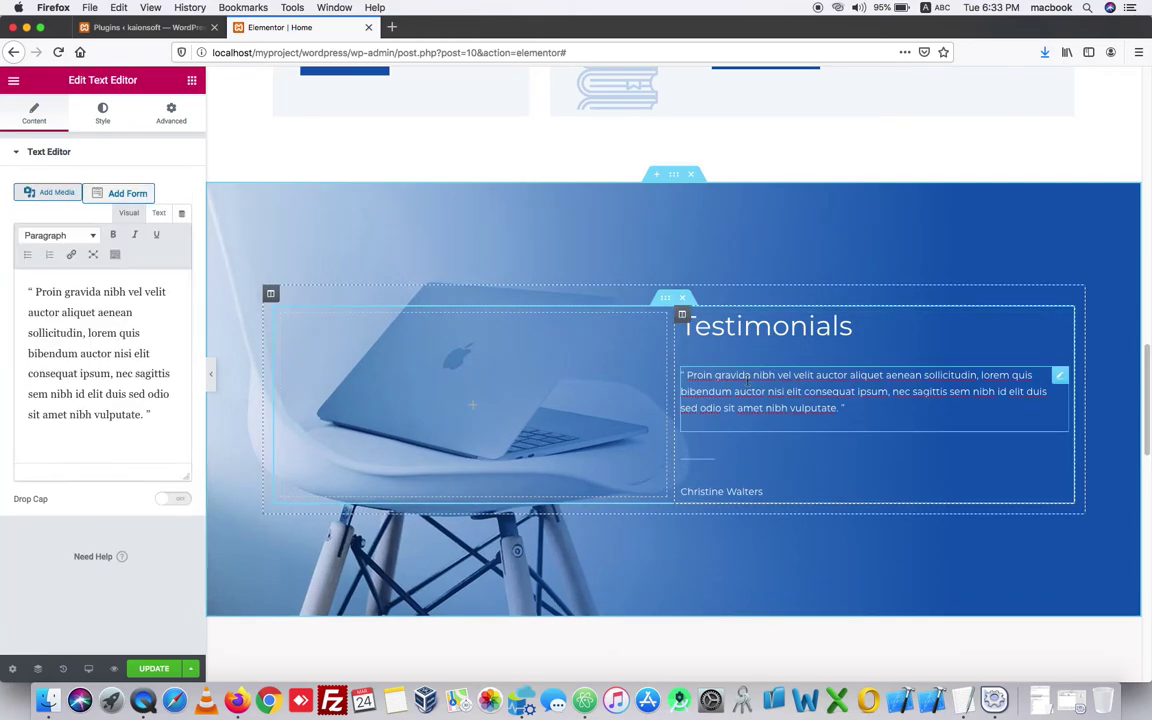
left_click(125, 308)
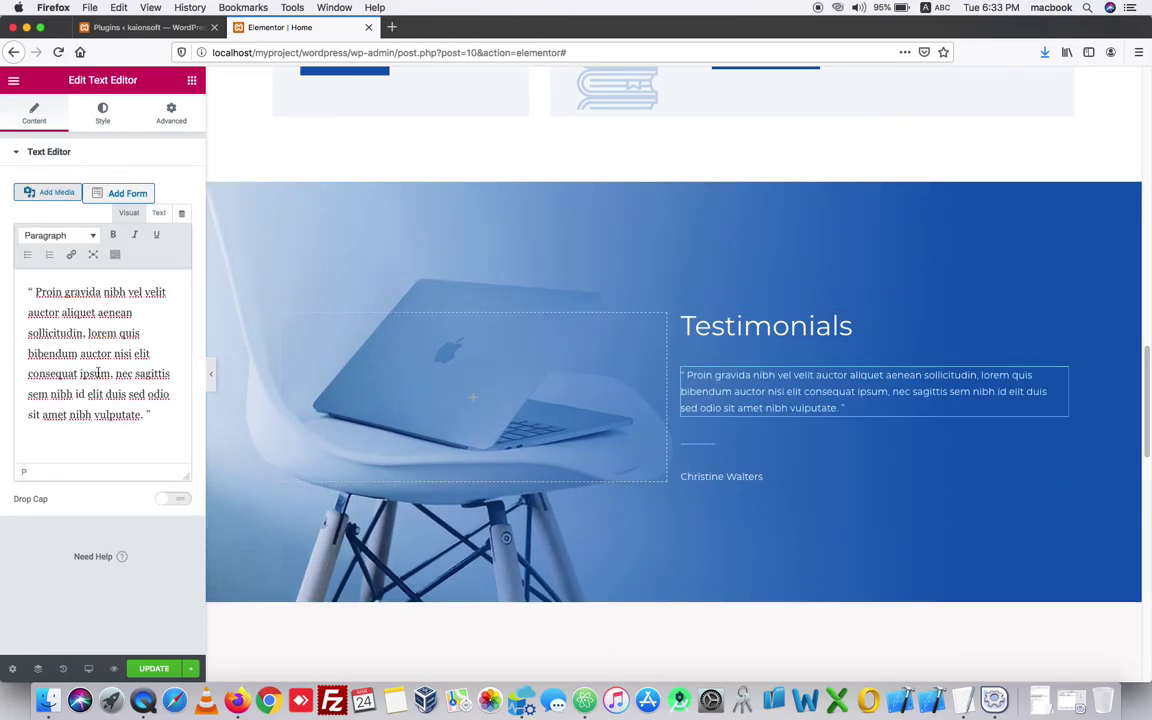
key("super+a")
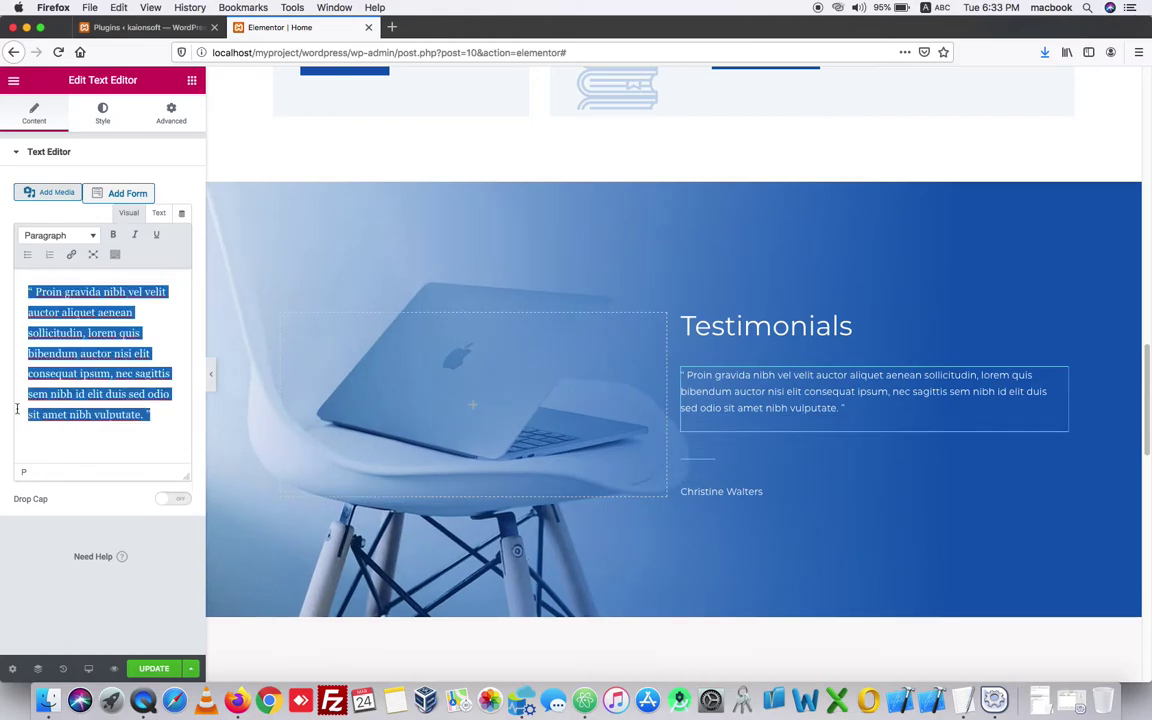
right_click(60, 370)
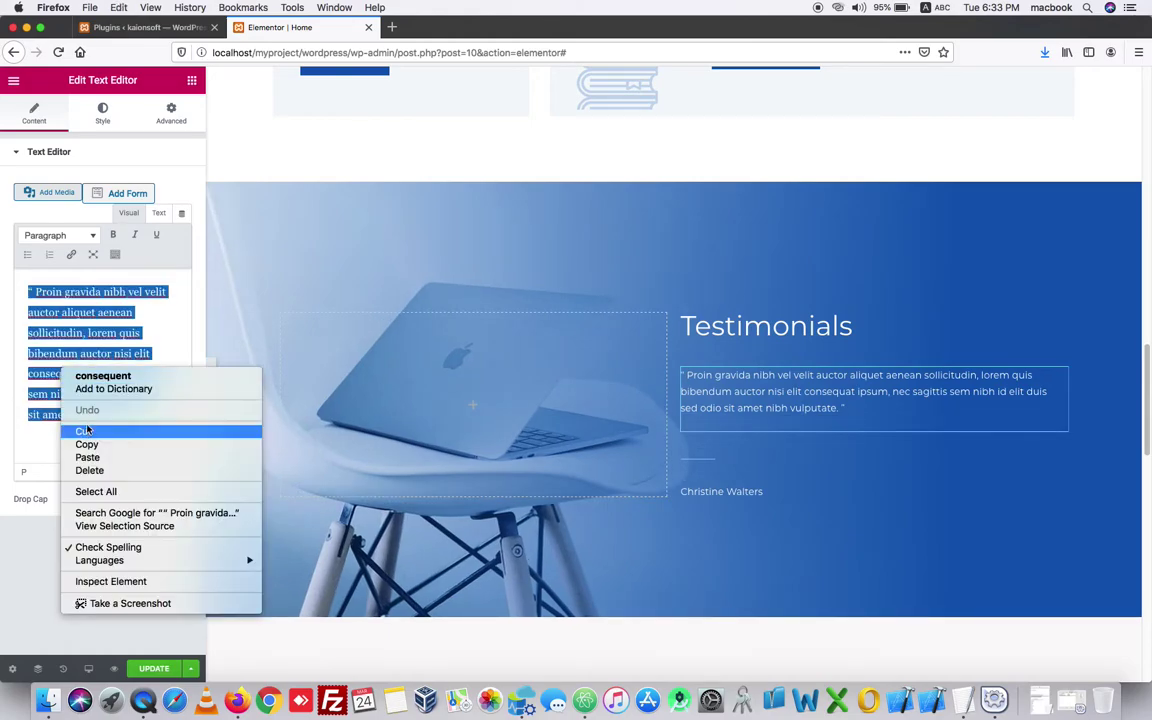
left_click(88, 430)
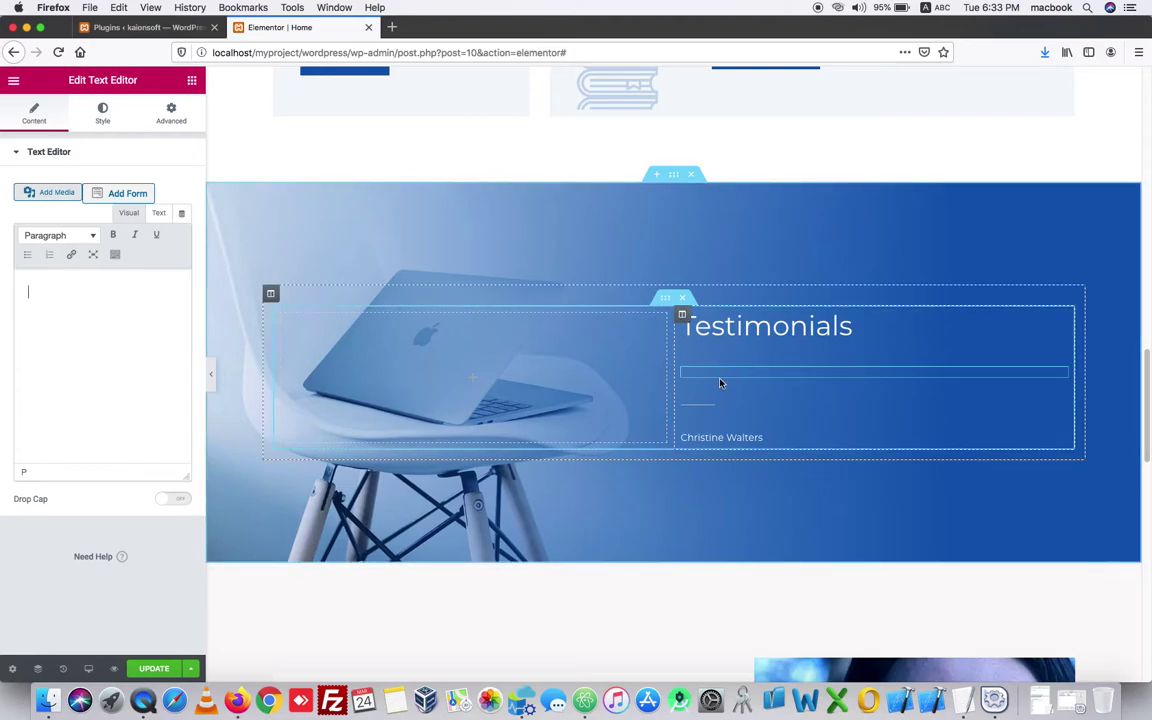
right_click(39, 293)
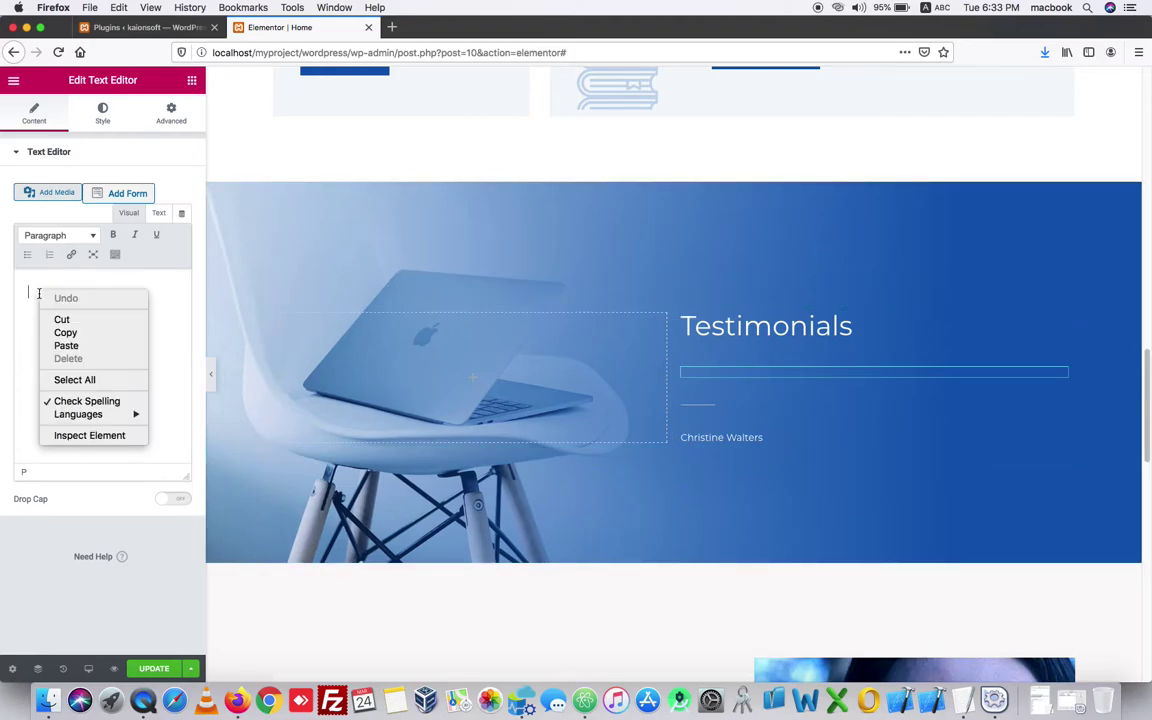
left_click(68, 347)
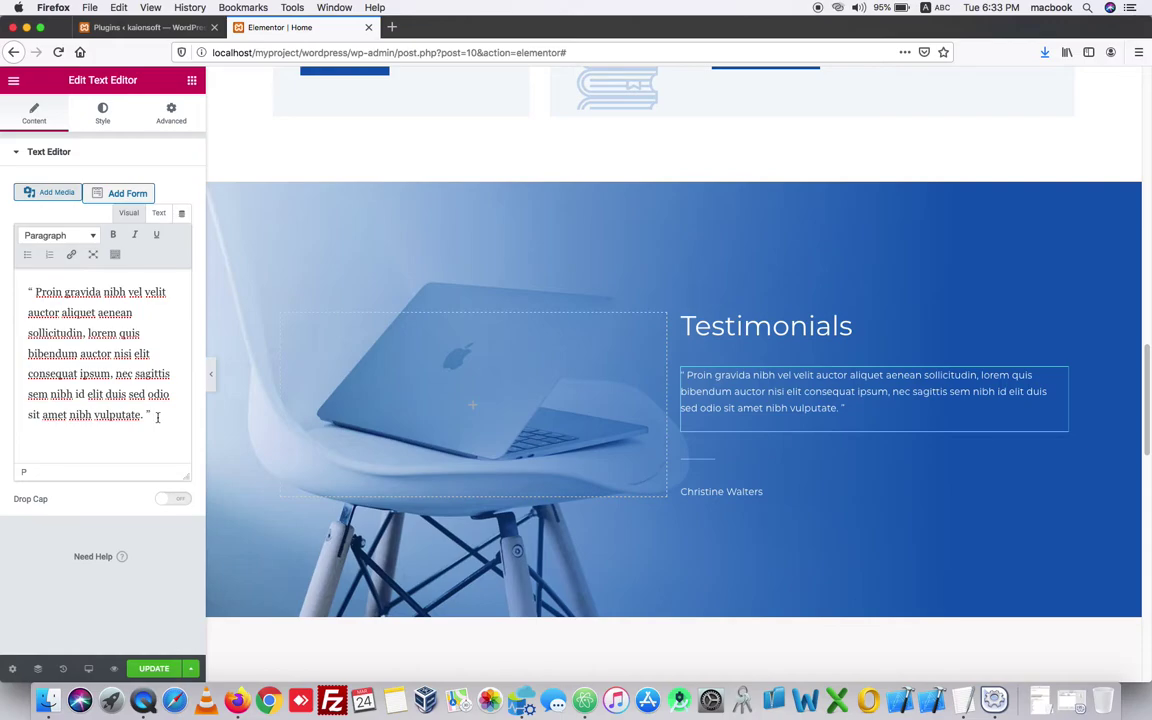
- Copy the testimonial paragraph and paste a second copy after the original
left_click_drag(156, 416, 33, 270)
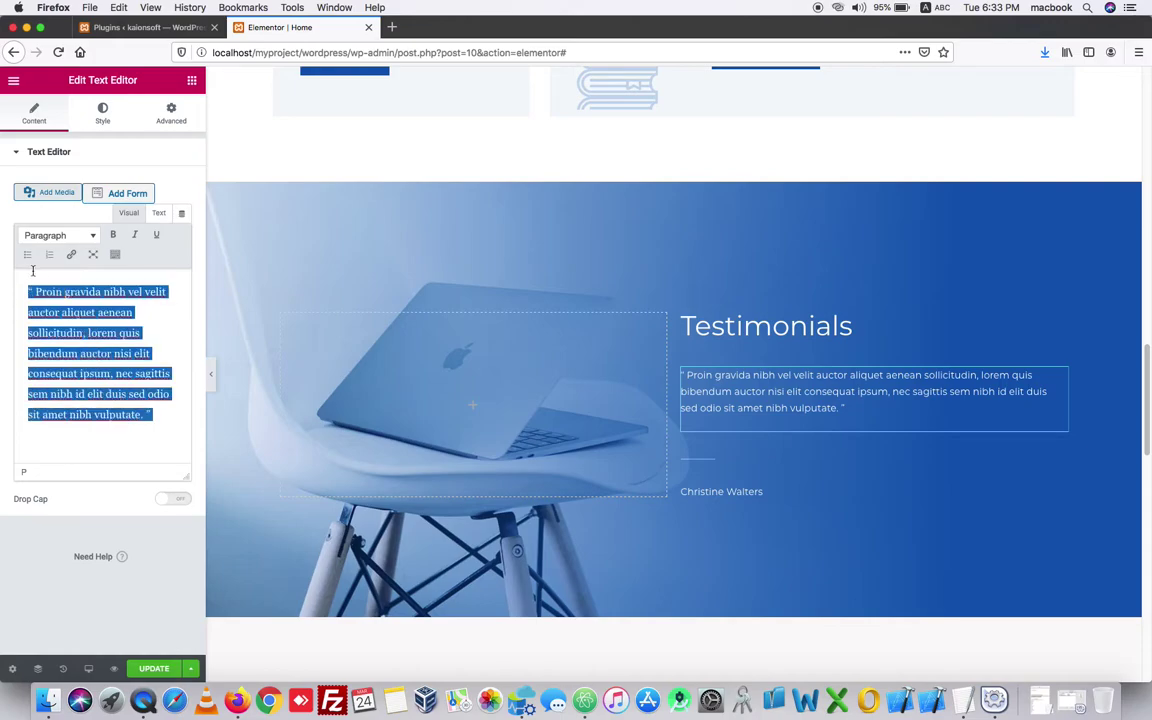
right_click(52, 320)
left_click(83, 407)
left_click(162, 414)
right_click(162, 414)
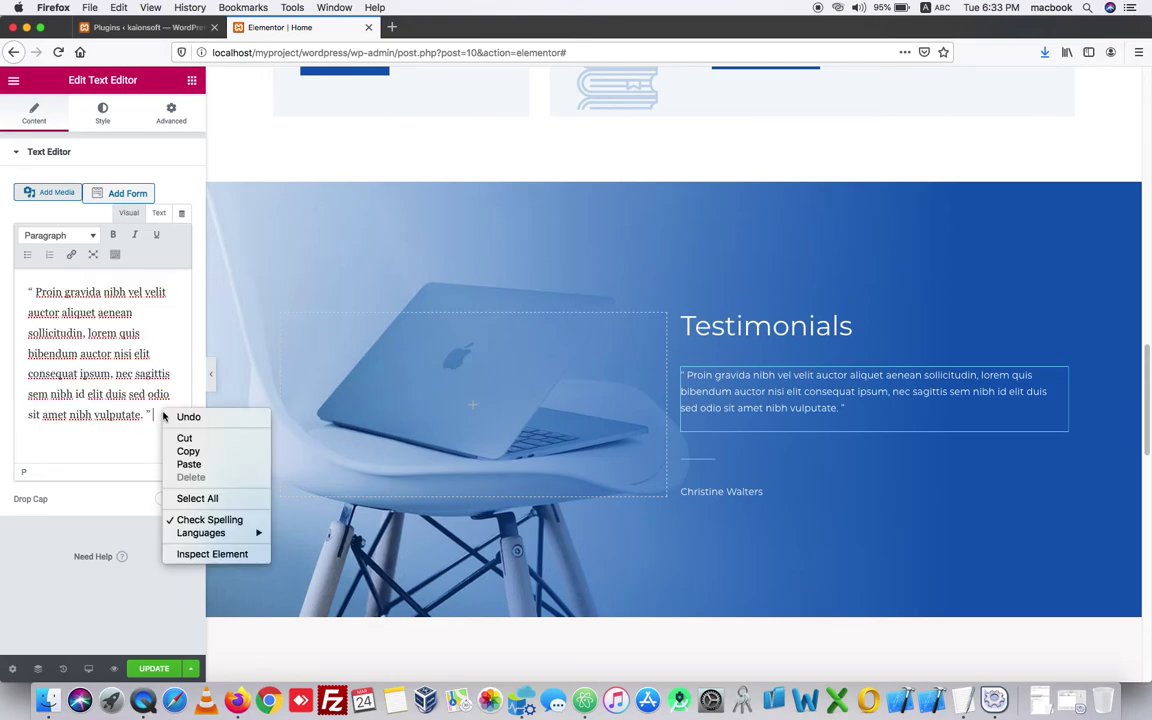
left_click(184, 463)
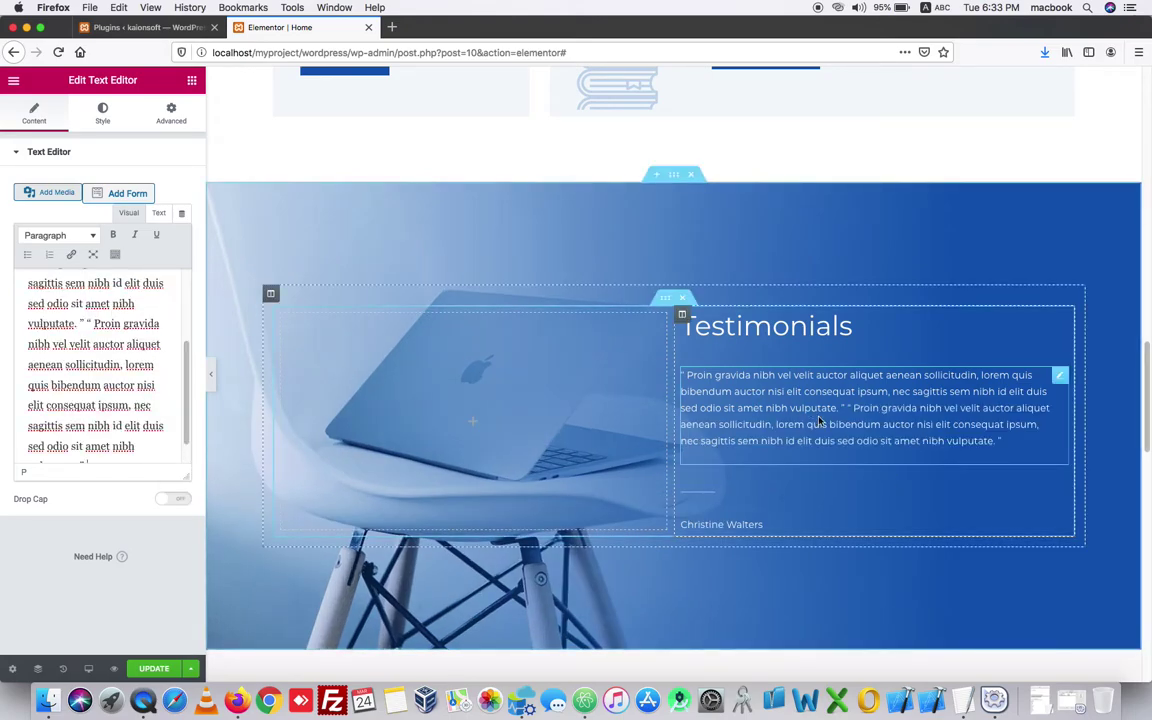
scroll(707, 410, "down", 5)
scroll(707, 410, "down", 2)
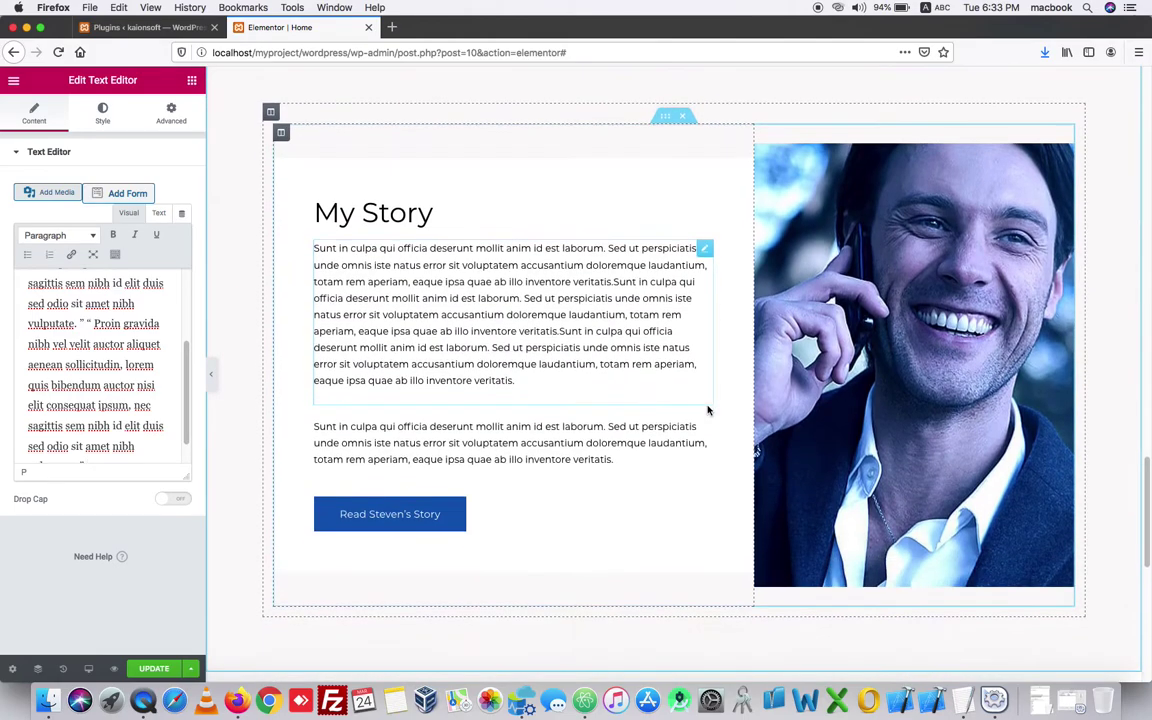
left_click(845, 355)
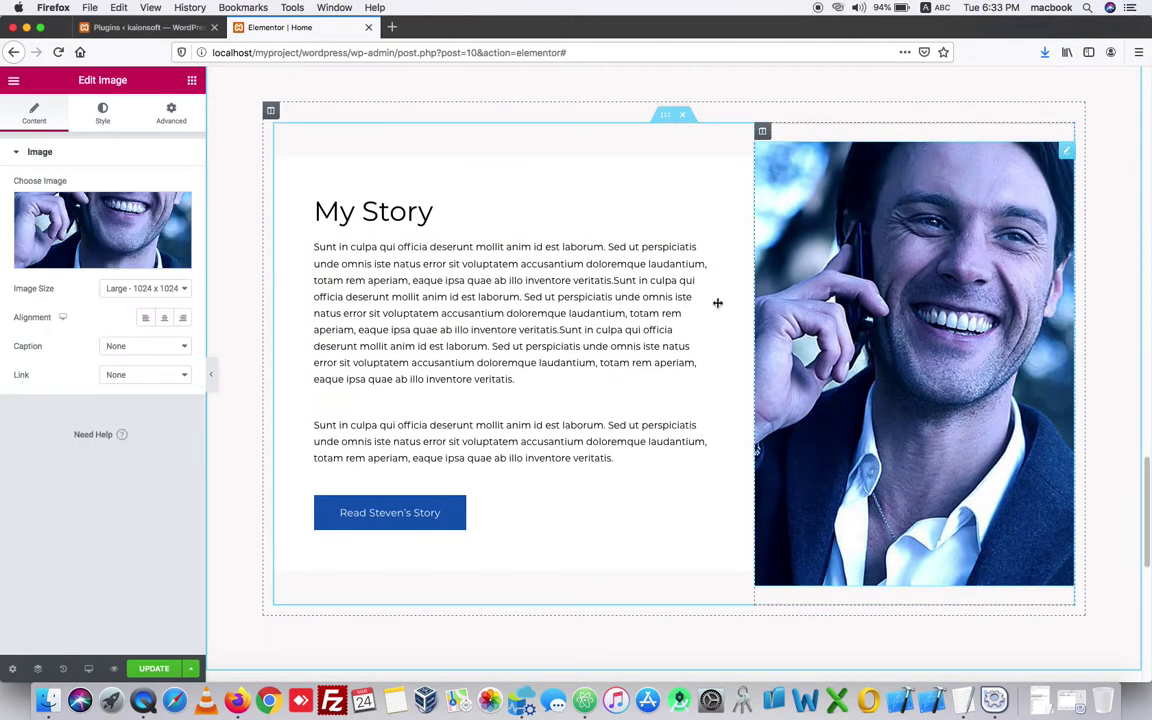
left_click(137, 240)
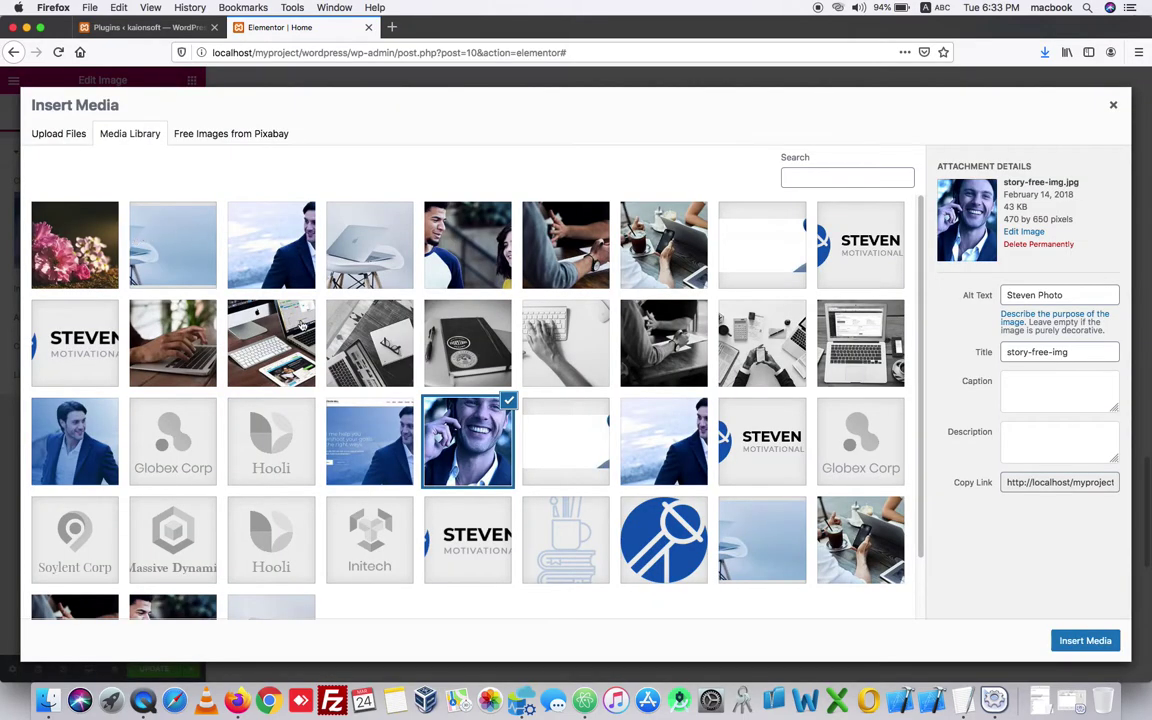
left_click(683, 437)
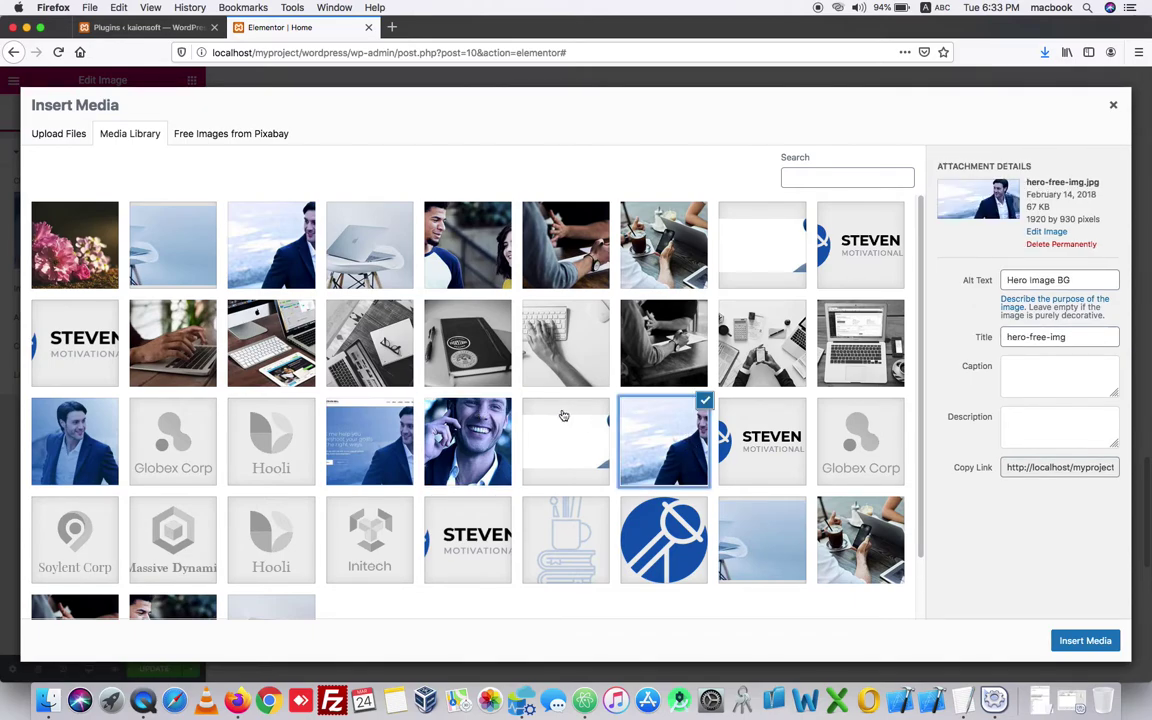
left_click(1079, 641)
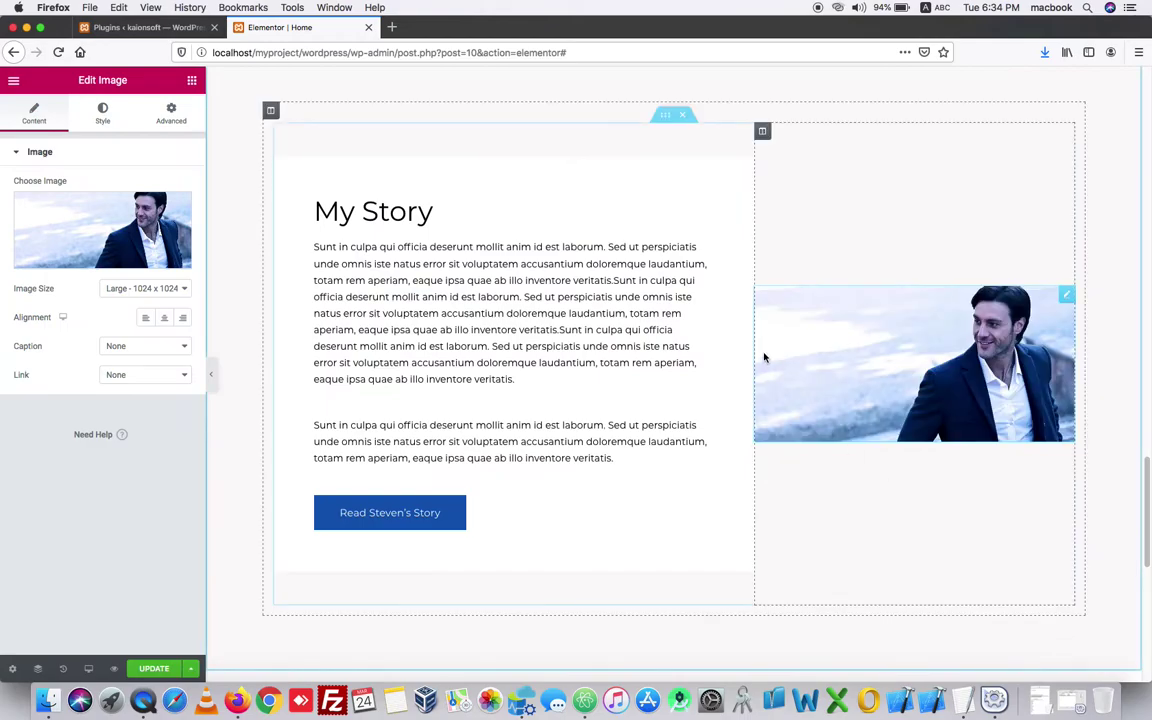
left_click(97, 195)
scroll(531, 333, "down", 2)
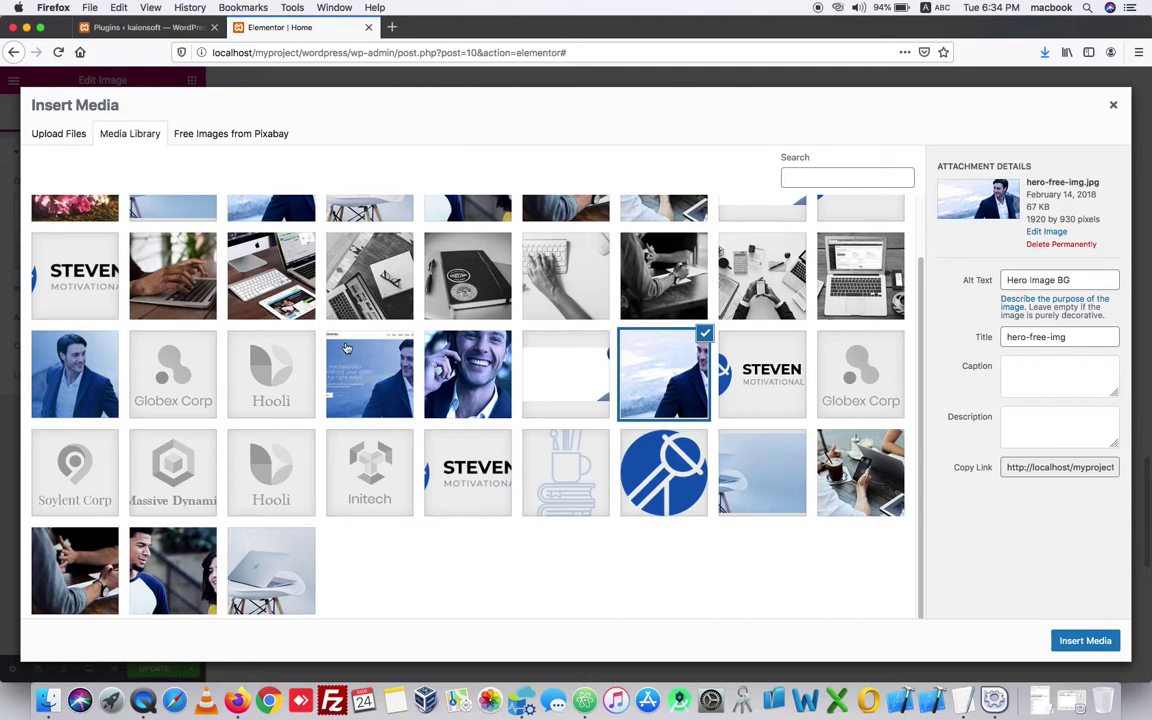
left_click(113, 364)
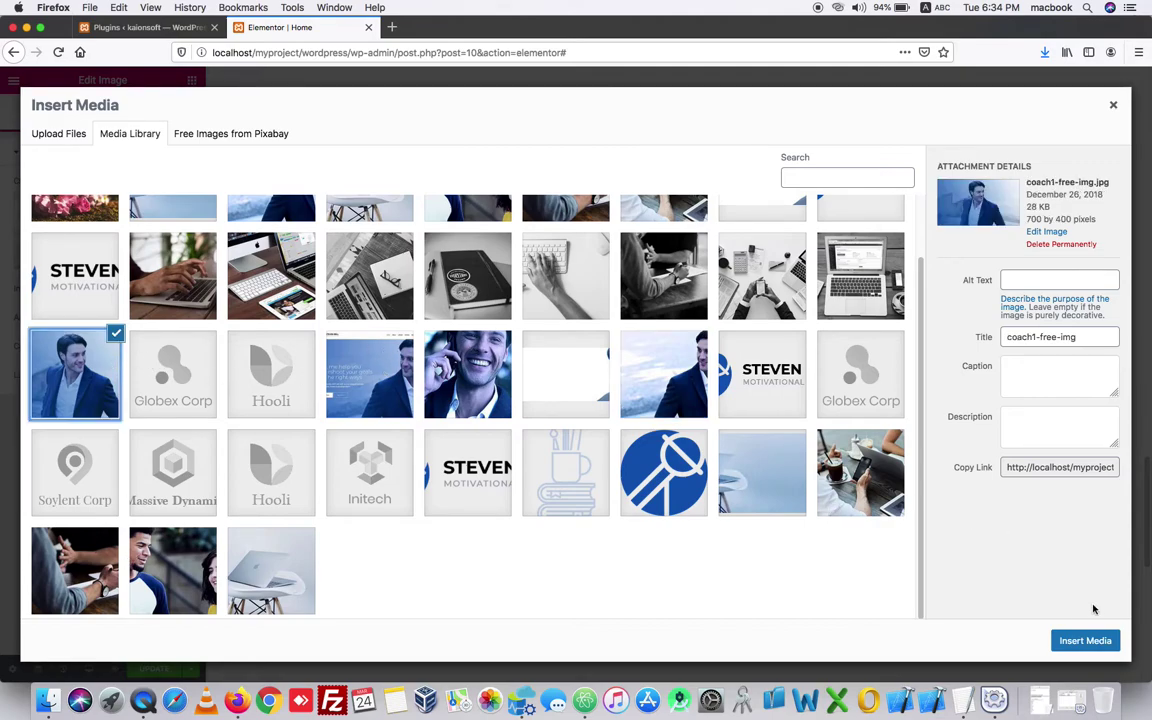
left_click(1080, 640)
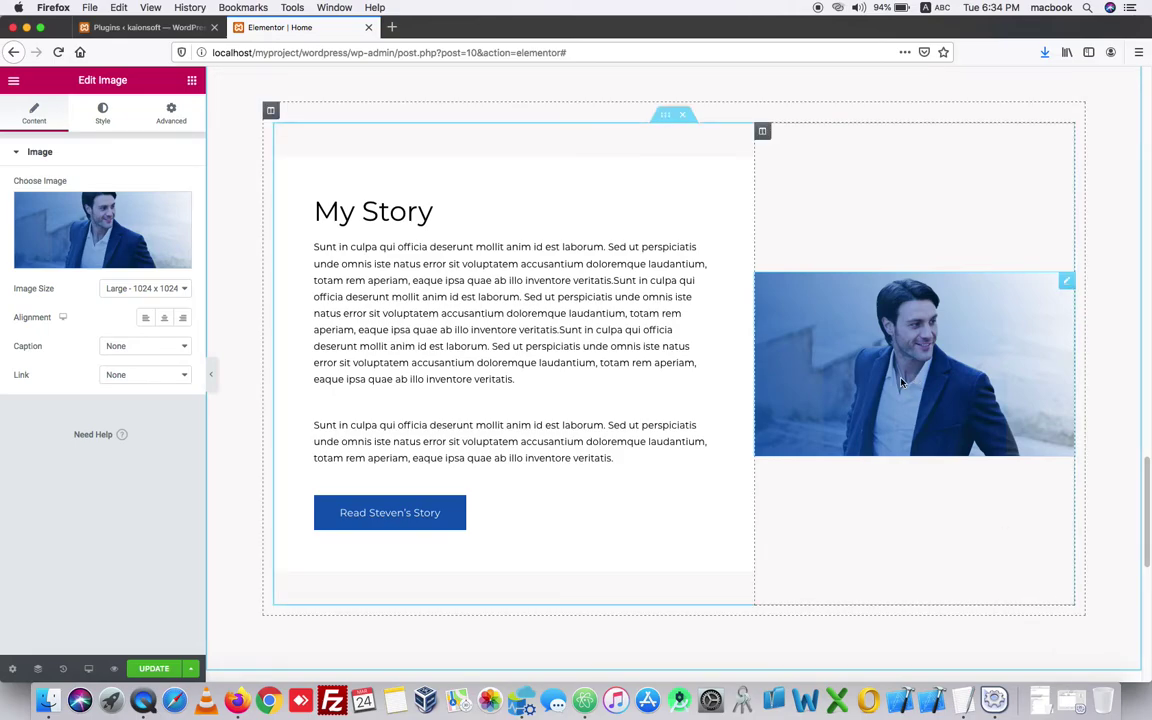
left_click(110, 230)
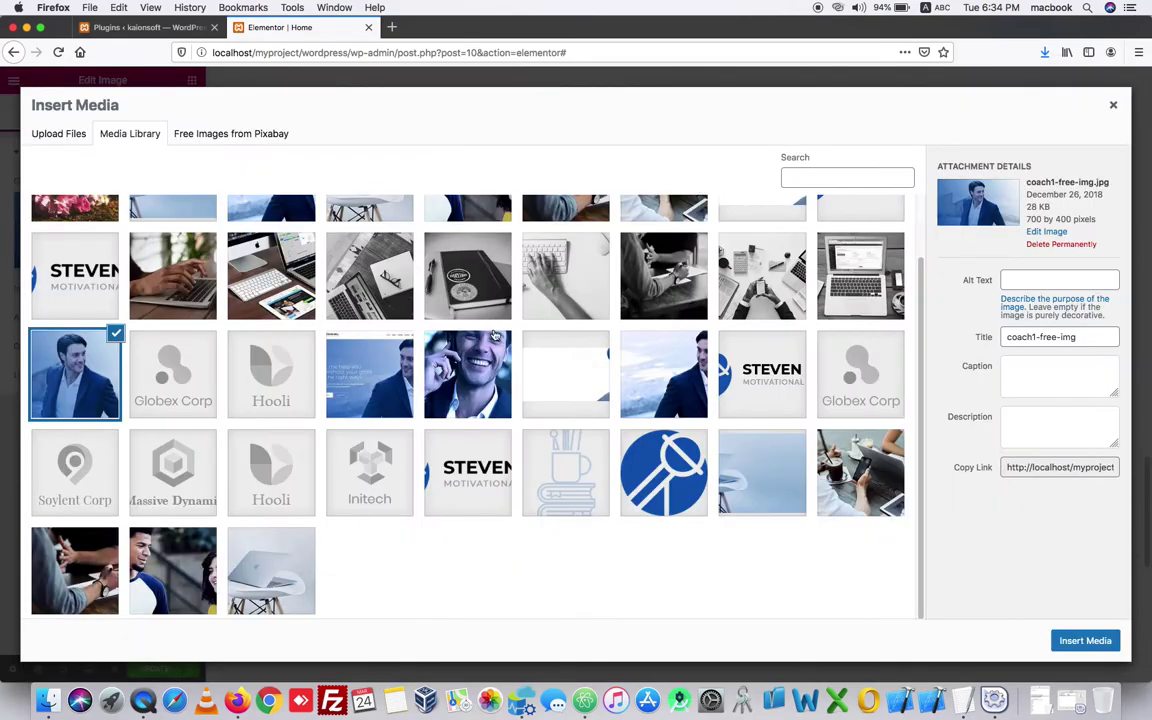
left_click(470, 352)
left_click(1090, 647)
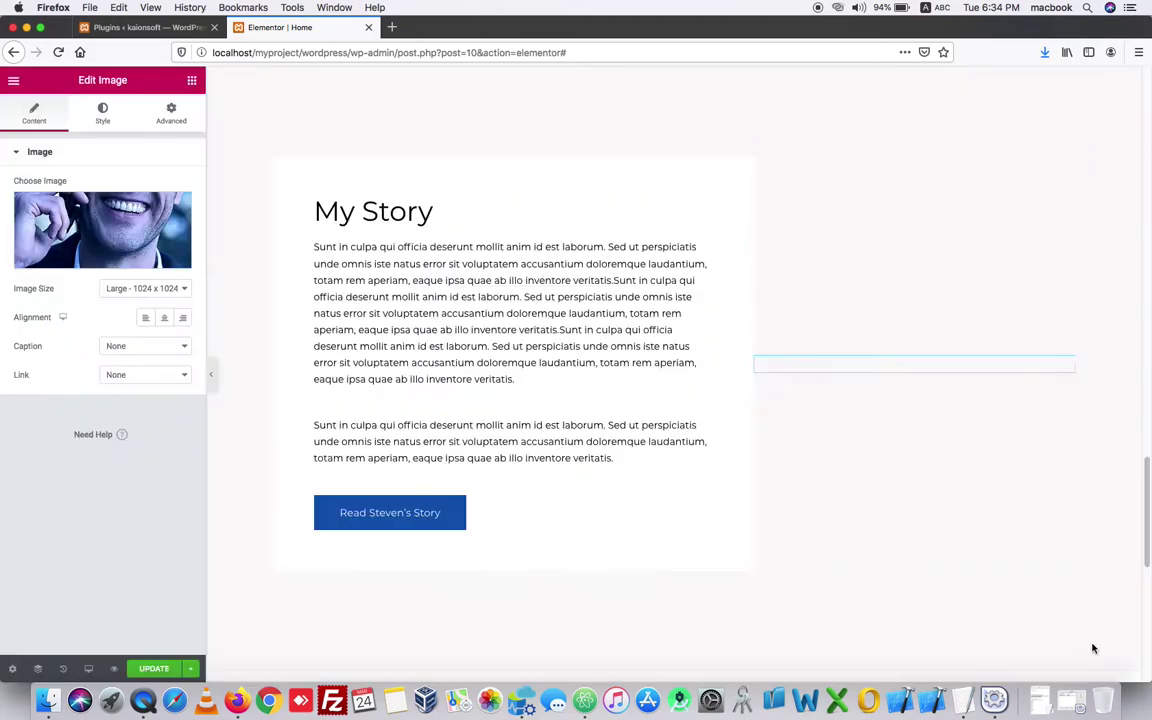
scroll(824, 474, "down", 10)
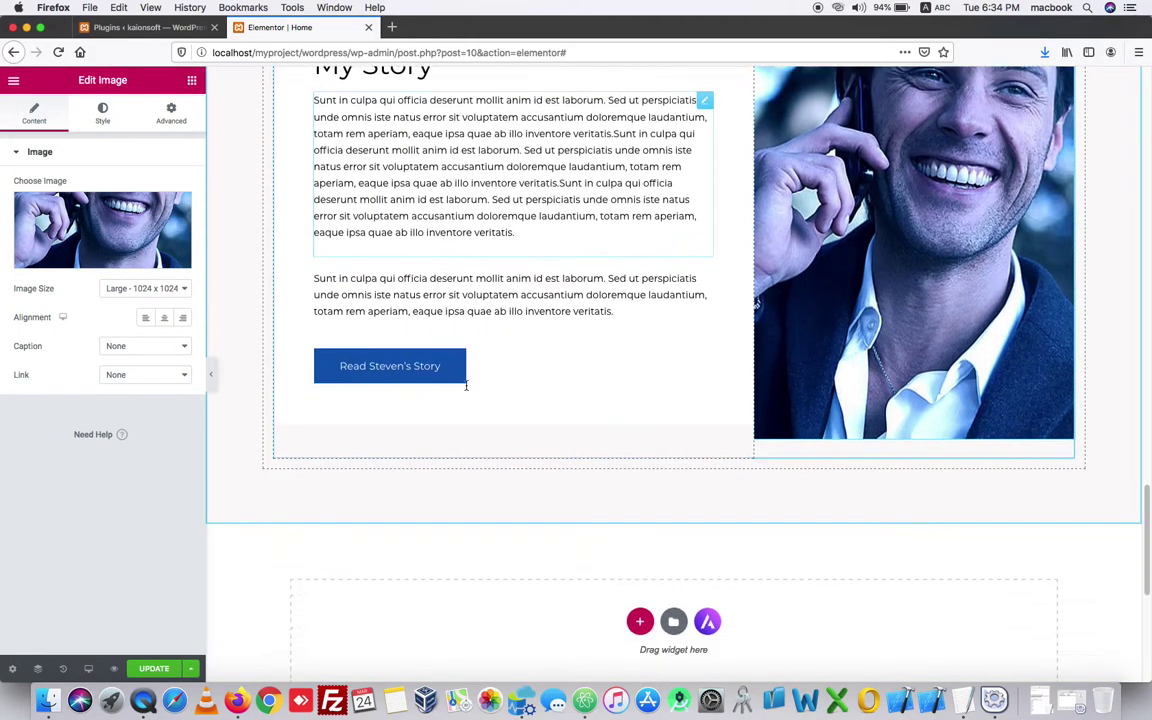
right_click(466, 387)
key("Escape")
scroll(401, 365, "up", 5)
- Remove the word 'Story' from the My Story button label and update the homepage
left_click(379, 403)
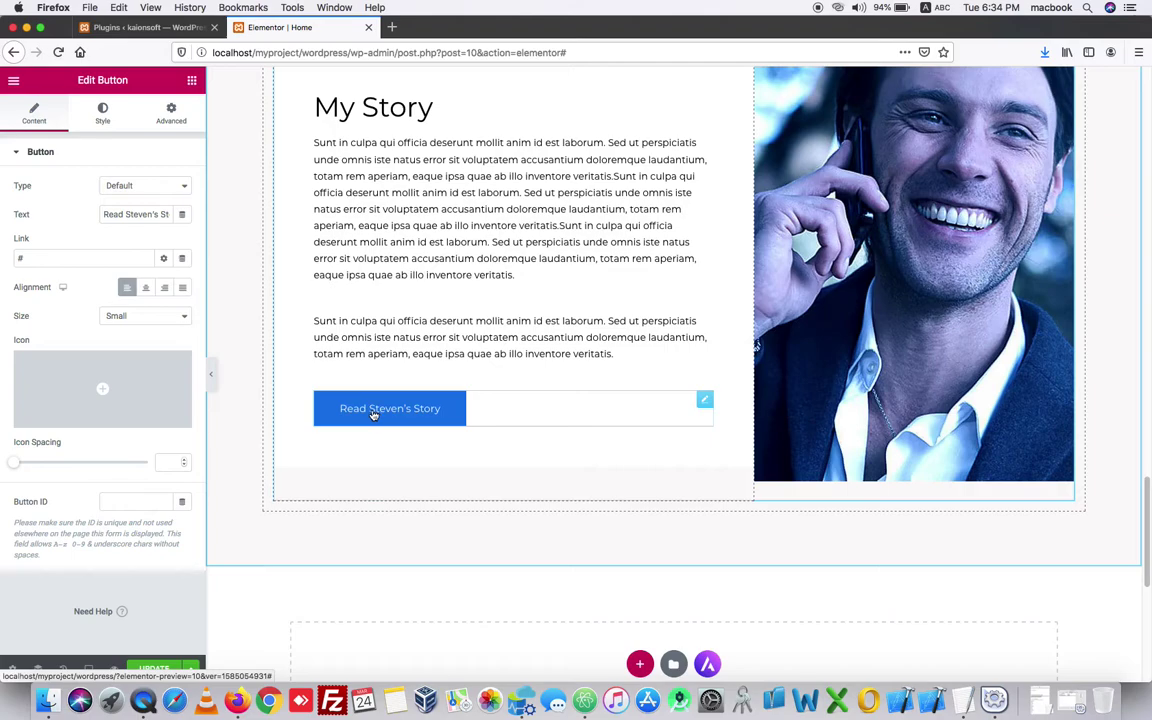
left_click_drag(115, 216, 178, 220)
left_click(172, 216)
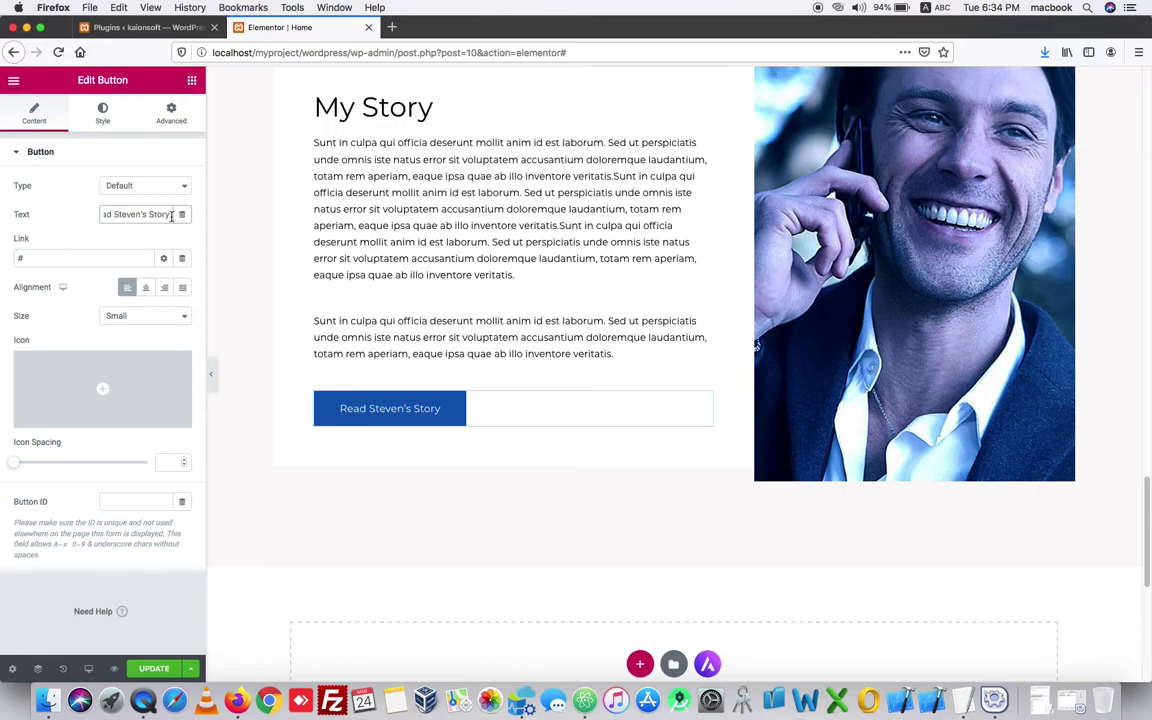
key("BackSpace")
key("BackSpace")
key("BackSpace")
key("BackSpace")
key("BackSpace")
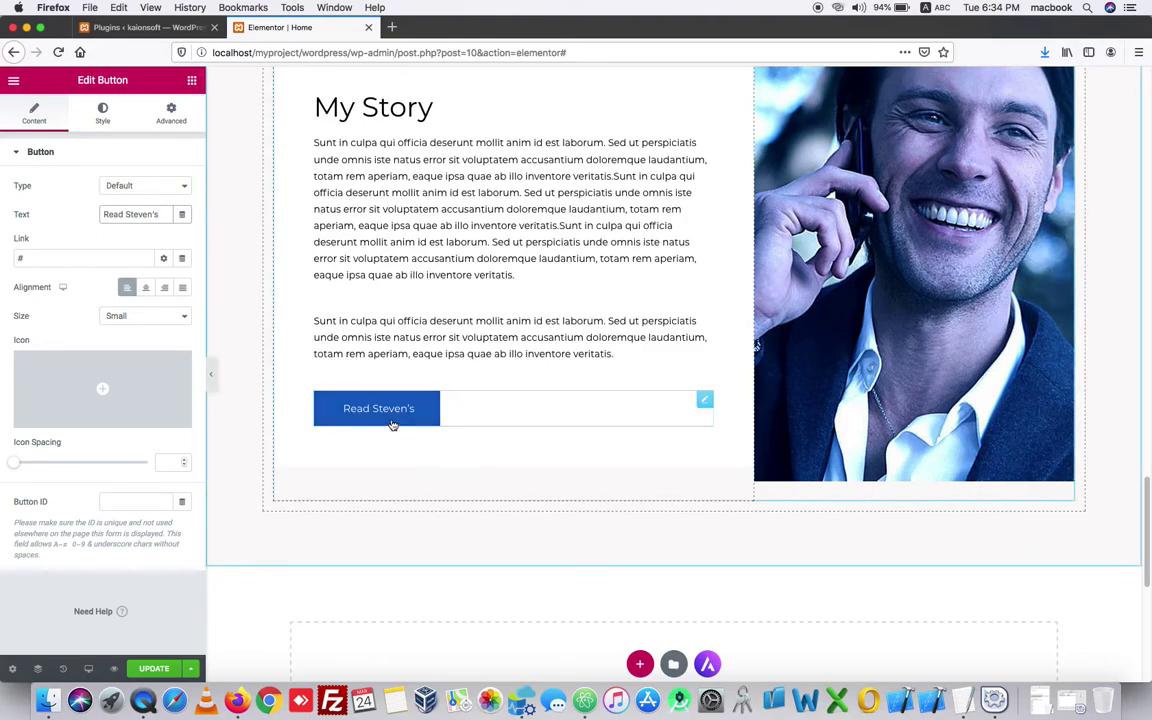
scroll(443, 436, "down", 10)
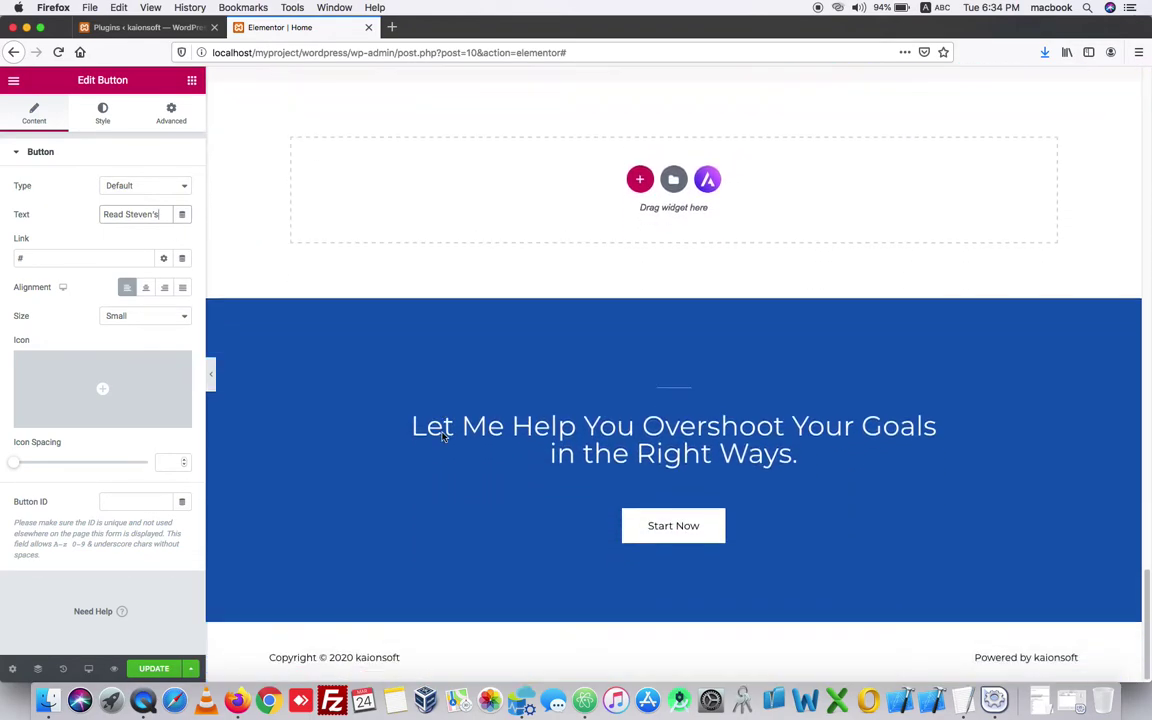
left_click(152, 670)
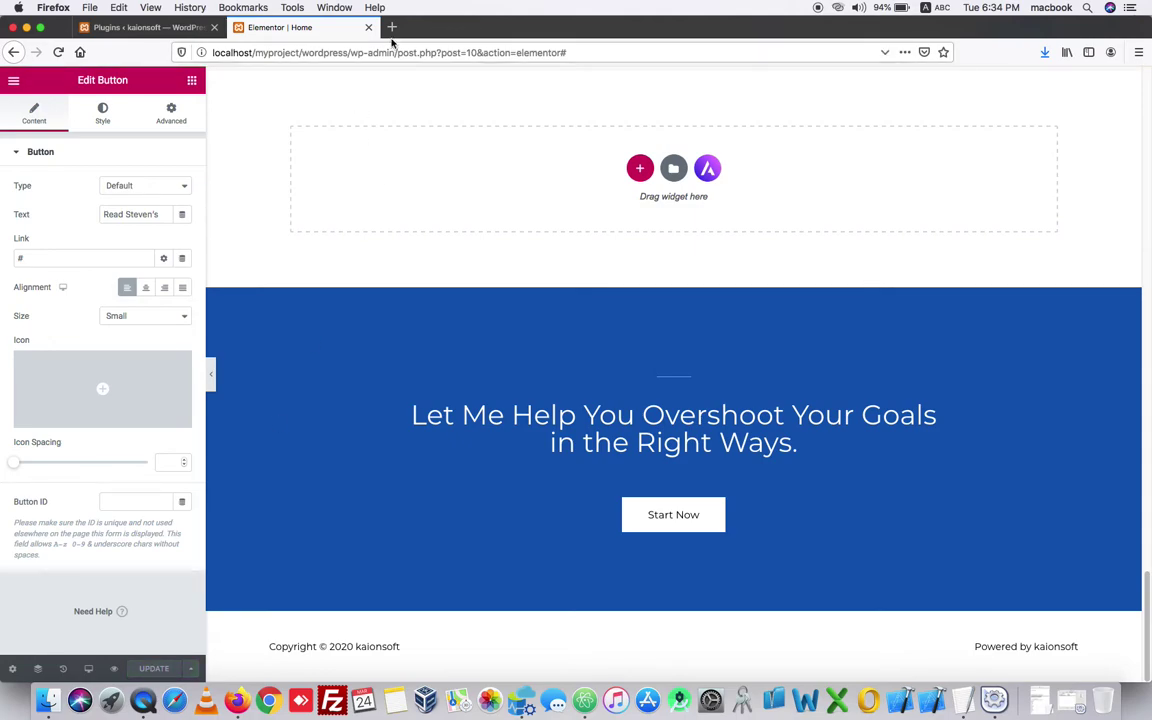
- View the live site in a new tab, then return to admin and show All Pages
left_click(150, 27)
mouse_move(52, 78)
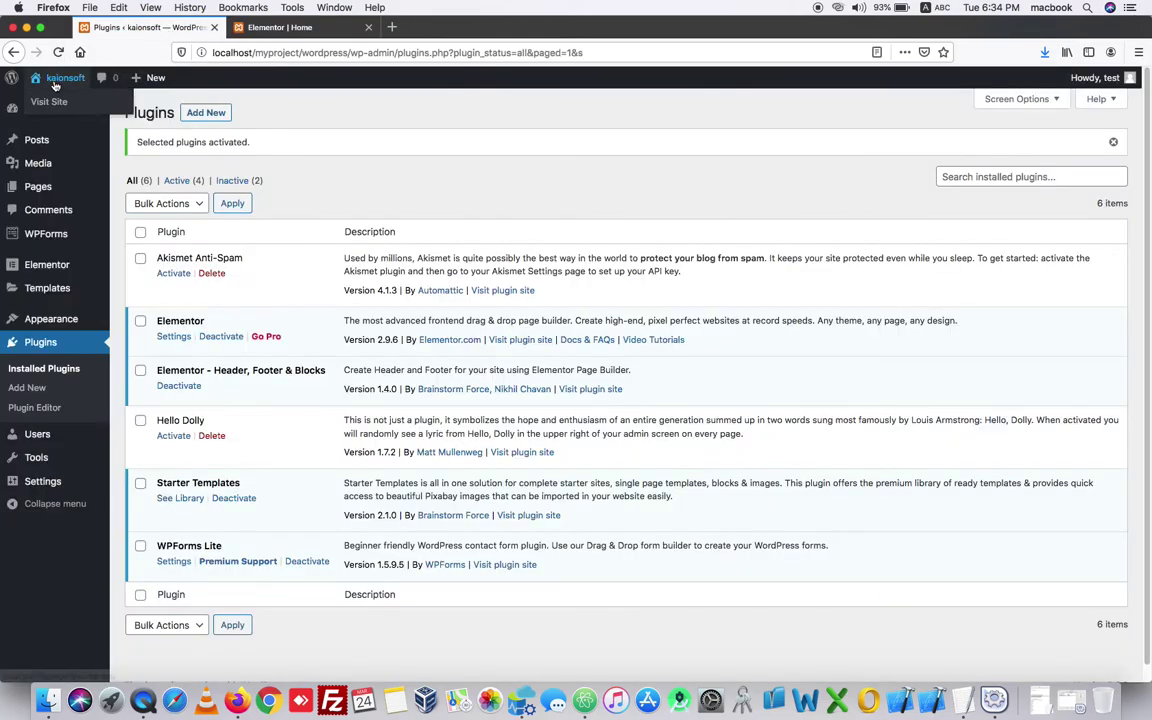
right_click(43, 104)
left_click(60, 106)
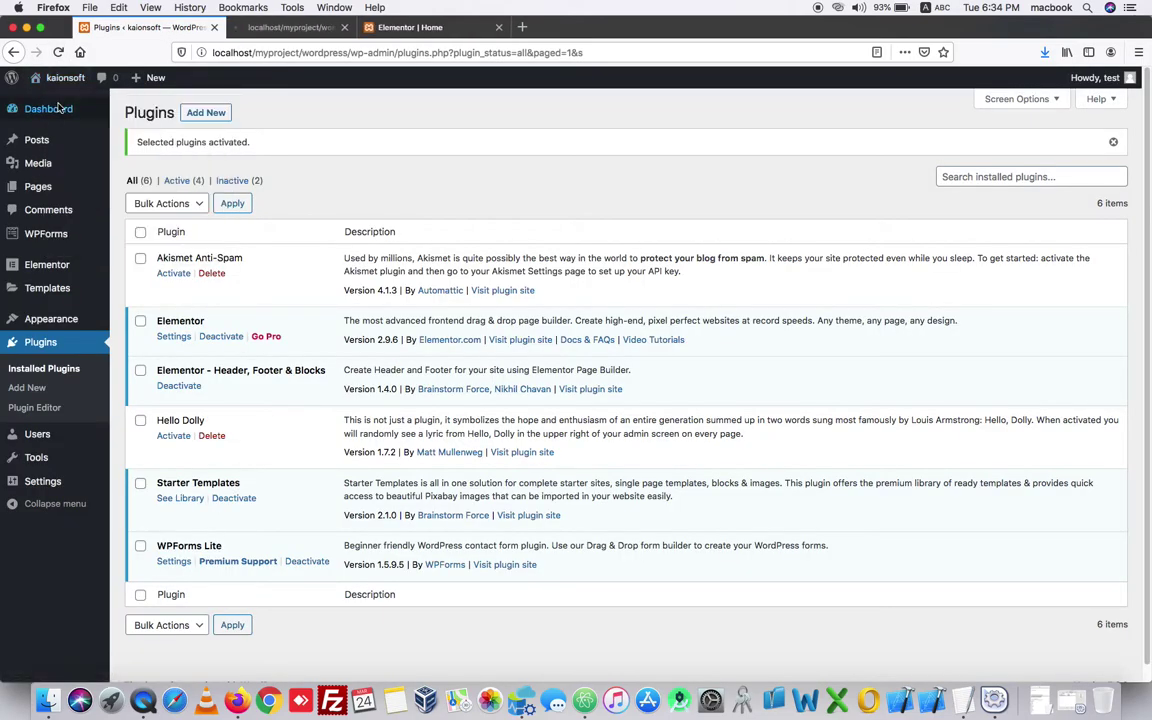
left_click(285, 31)
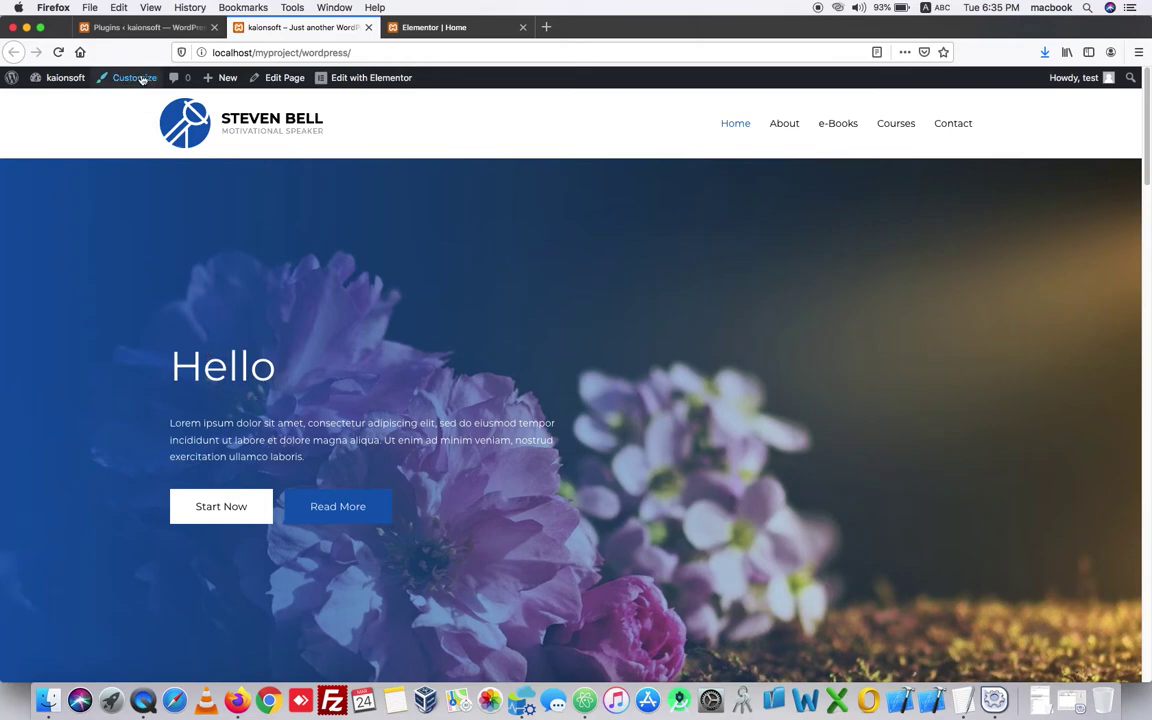
left_click(140, 29)
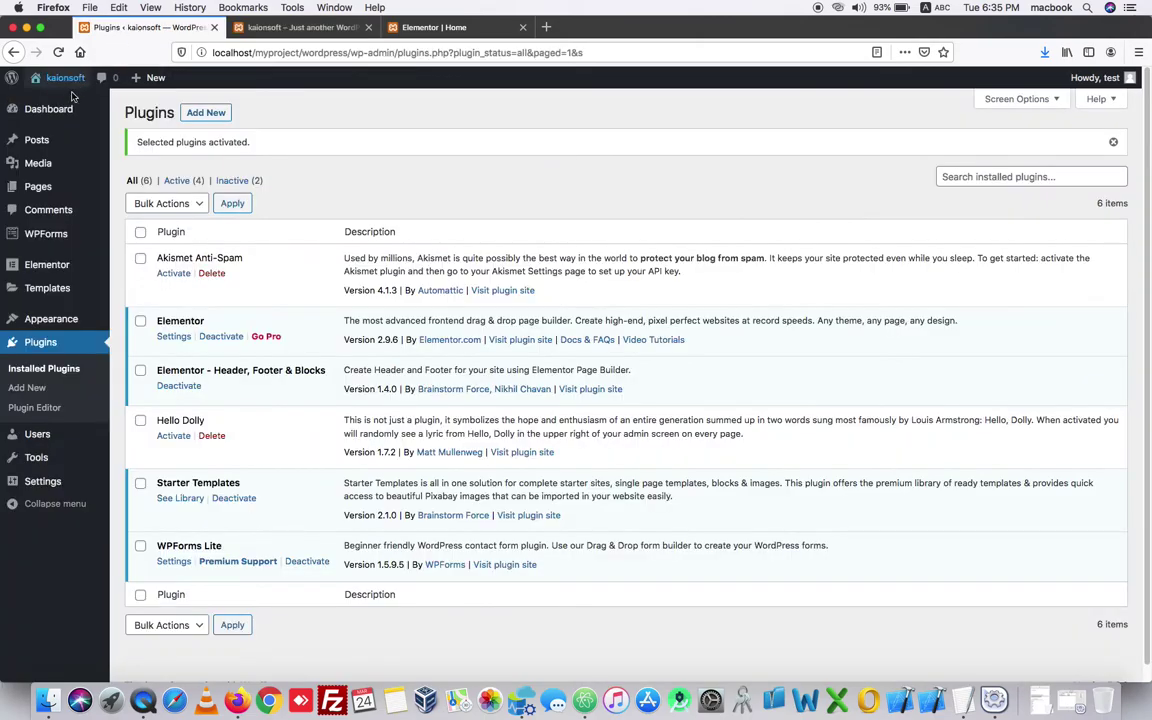
left_click(41, 191)
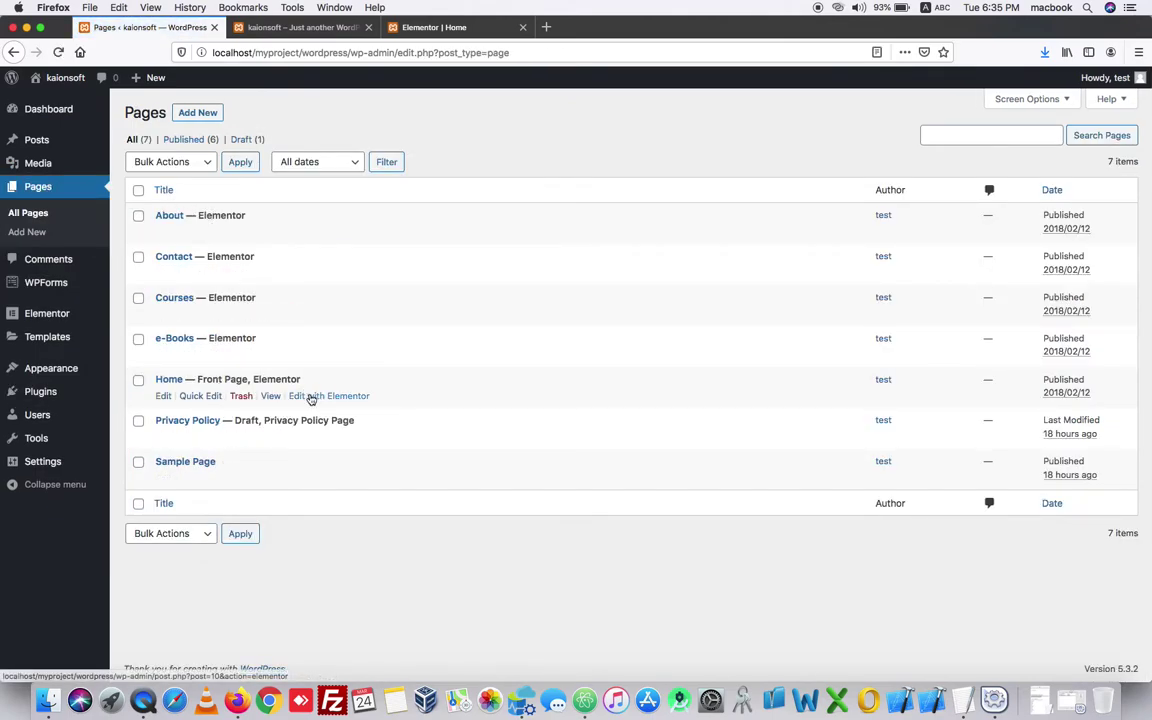
- Open Home's 'Edit with Elementor' link in a new tab and switch to the Elementor | Home tab
right_click(311, 398)
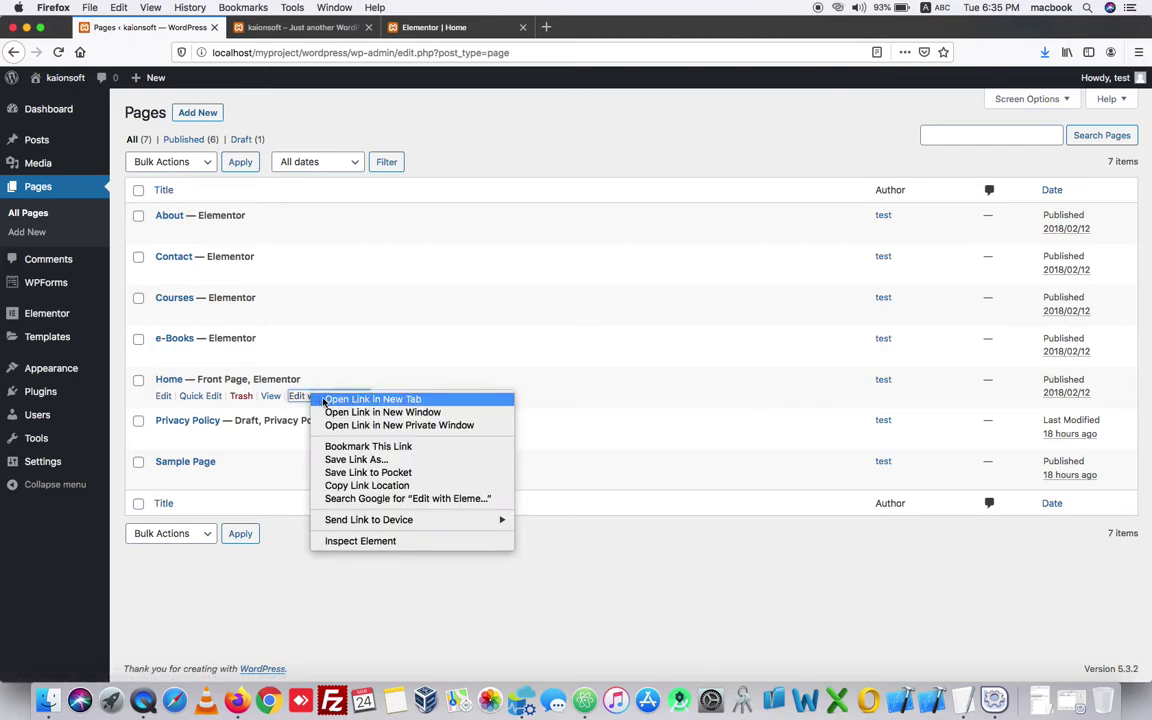
left_click(325, 399)
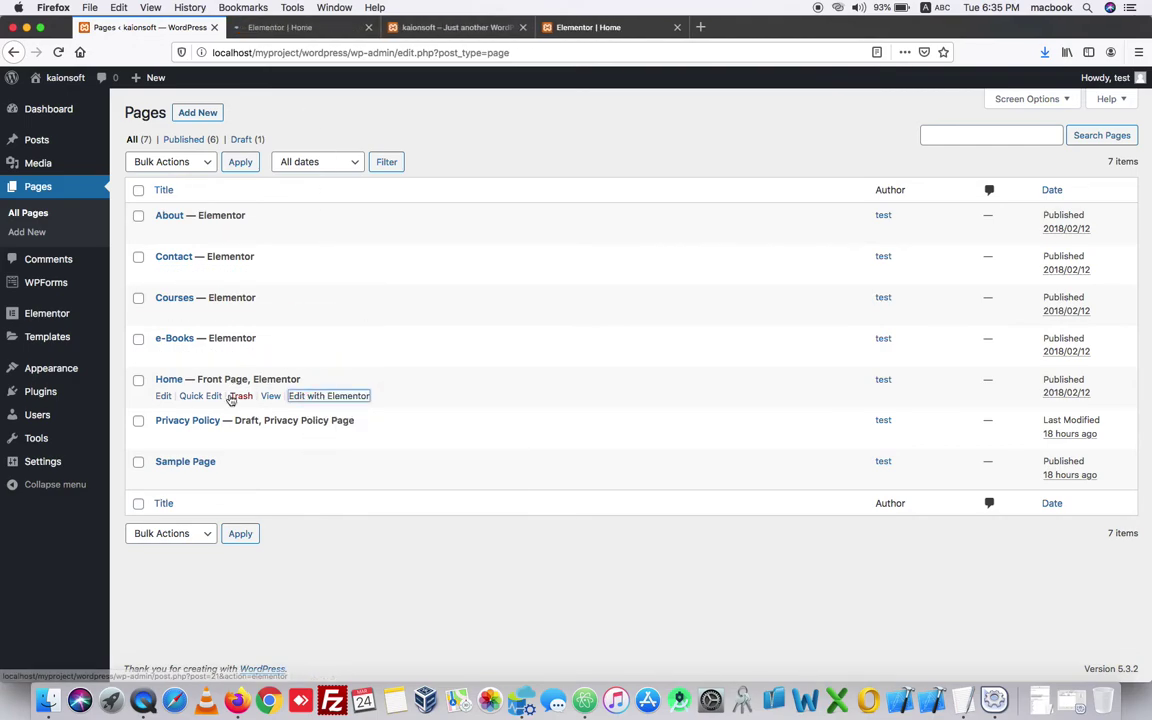
left_click(290, 30)
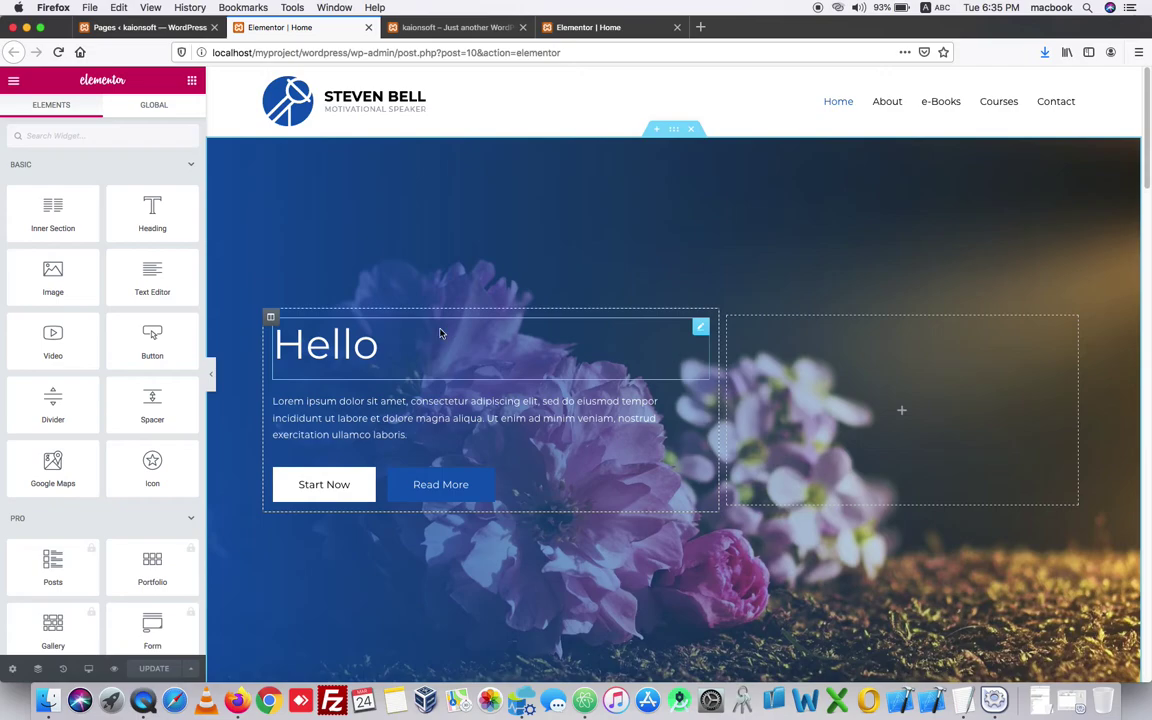
- Replace the hero heading's title text 'Hello' with 'This is Test'
left_click(392, 354)
left_click(111, 210)
left_click_drag(101, 209, 2, 189)
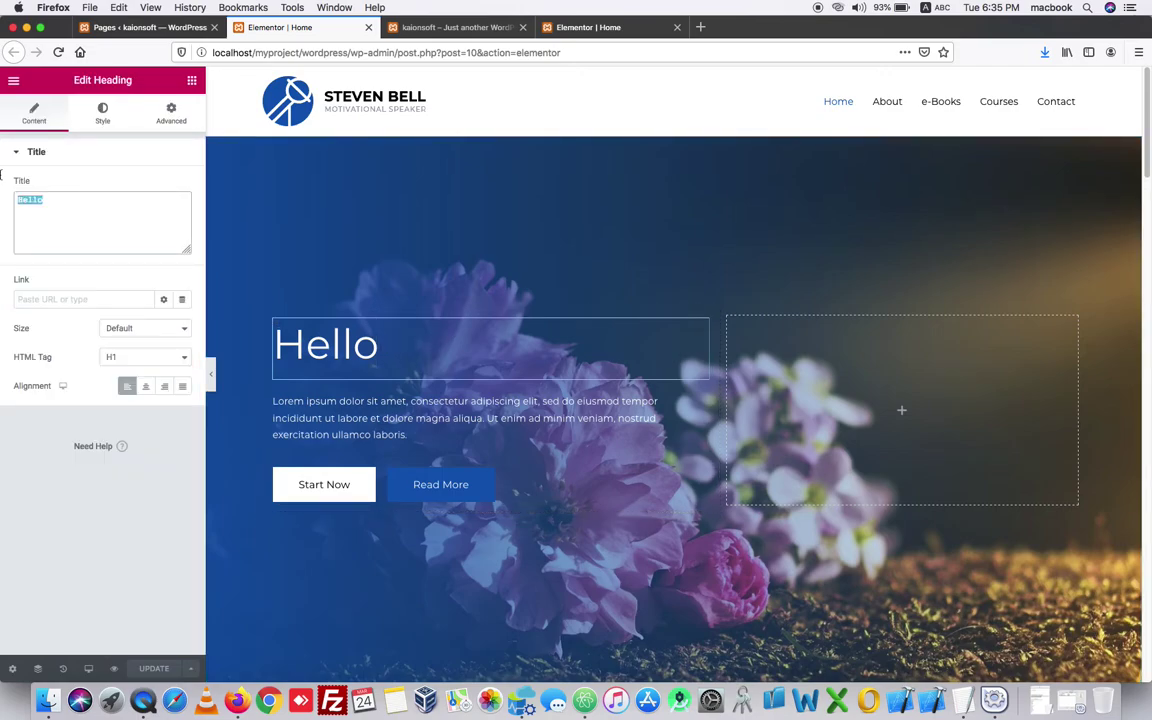
type("This")
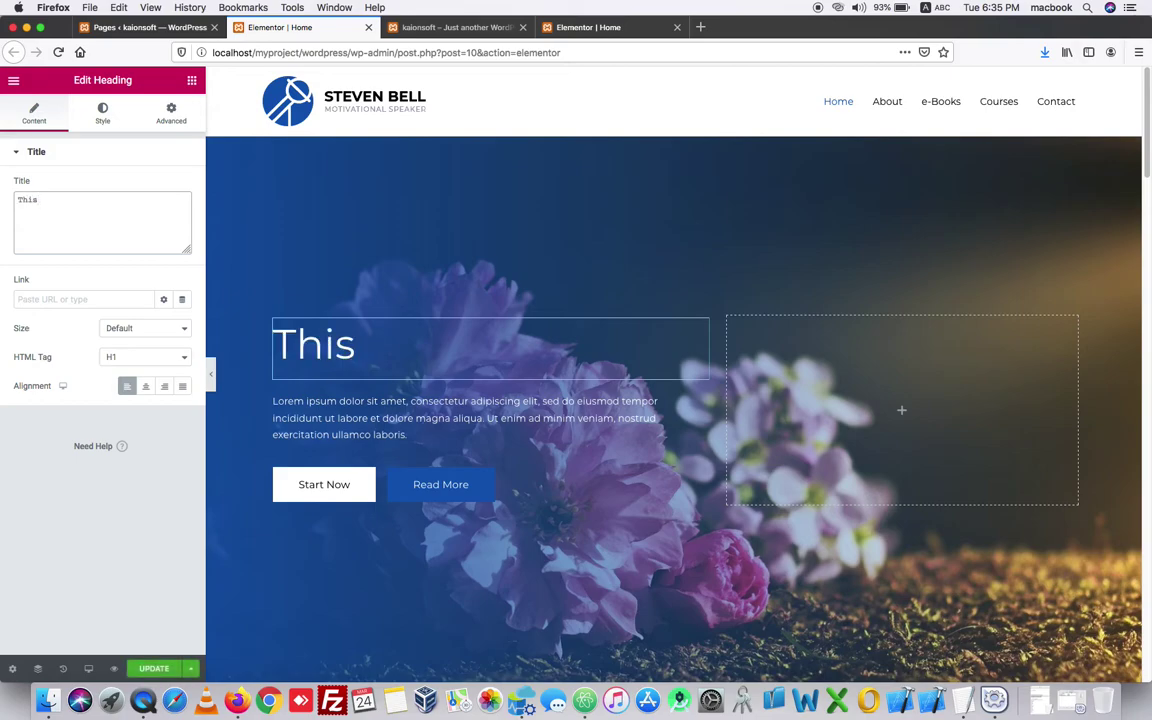
type(" is Test")
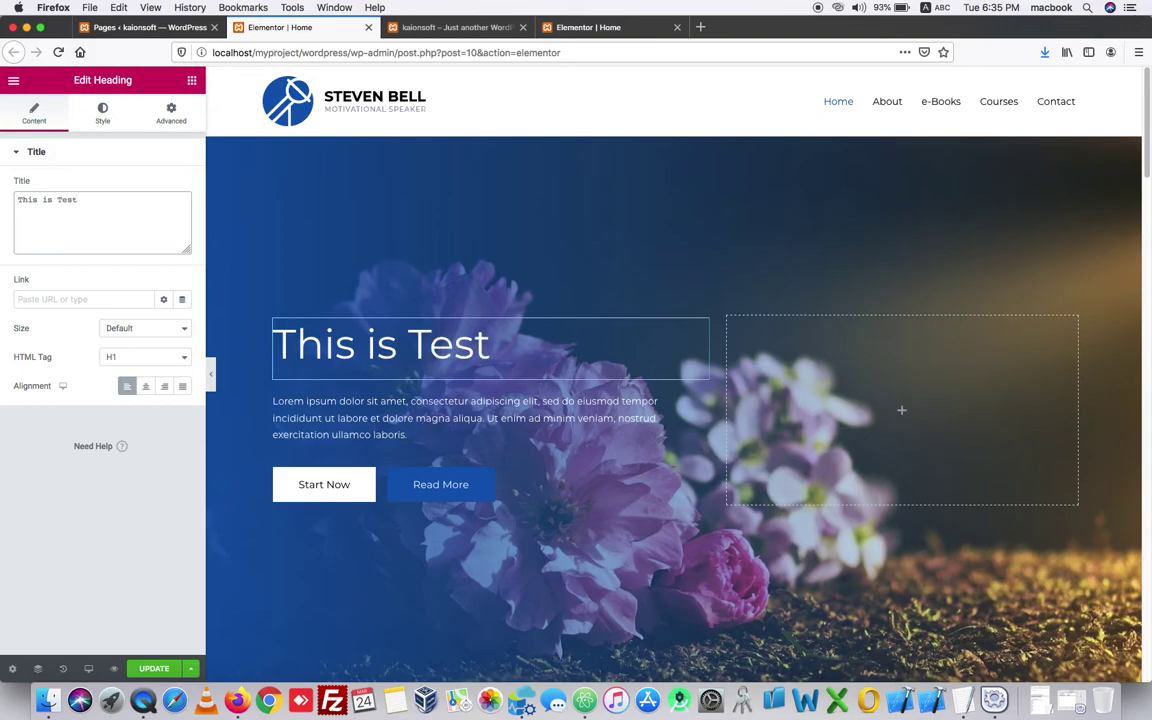
- Set the hero section's background image to hero-free-img.jpg from the Media Library
mouse_move(517, 195)
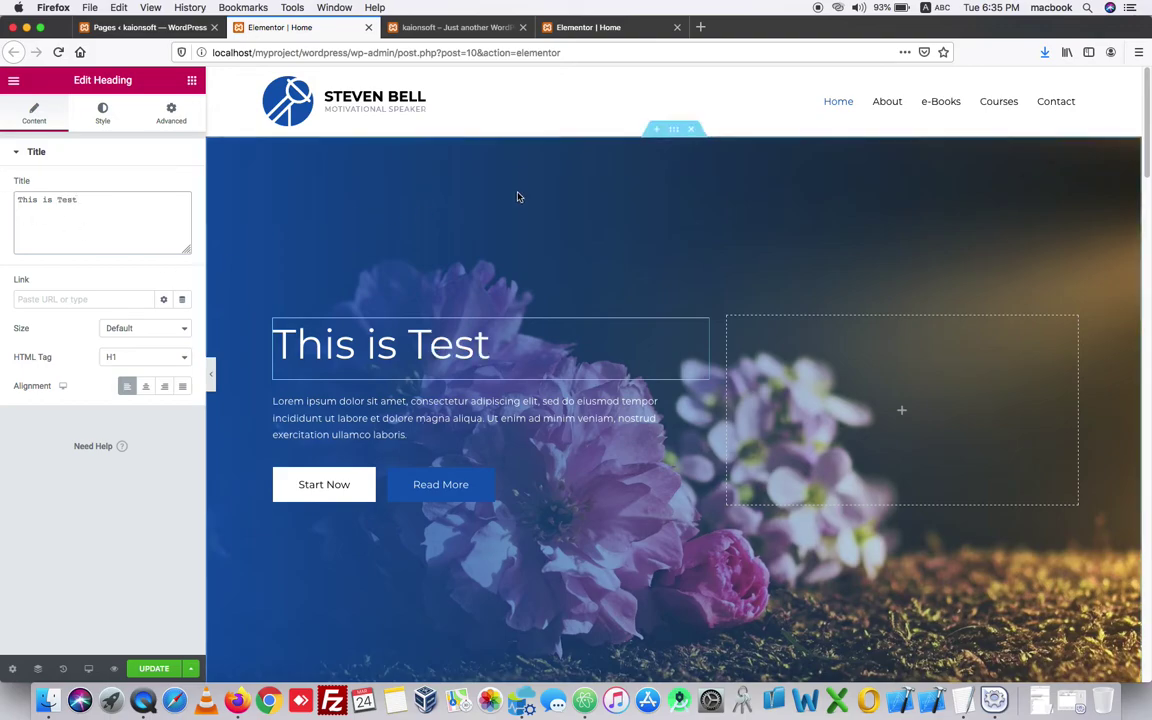
left_click(674, 130)
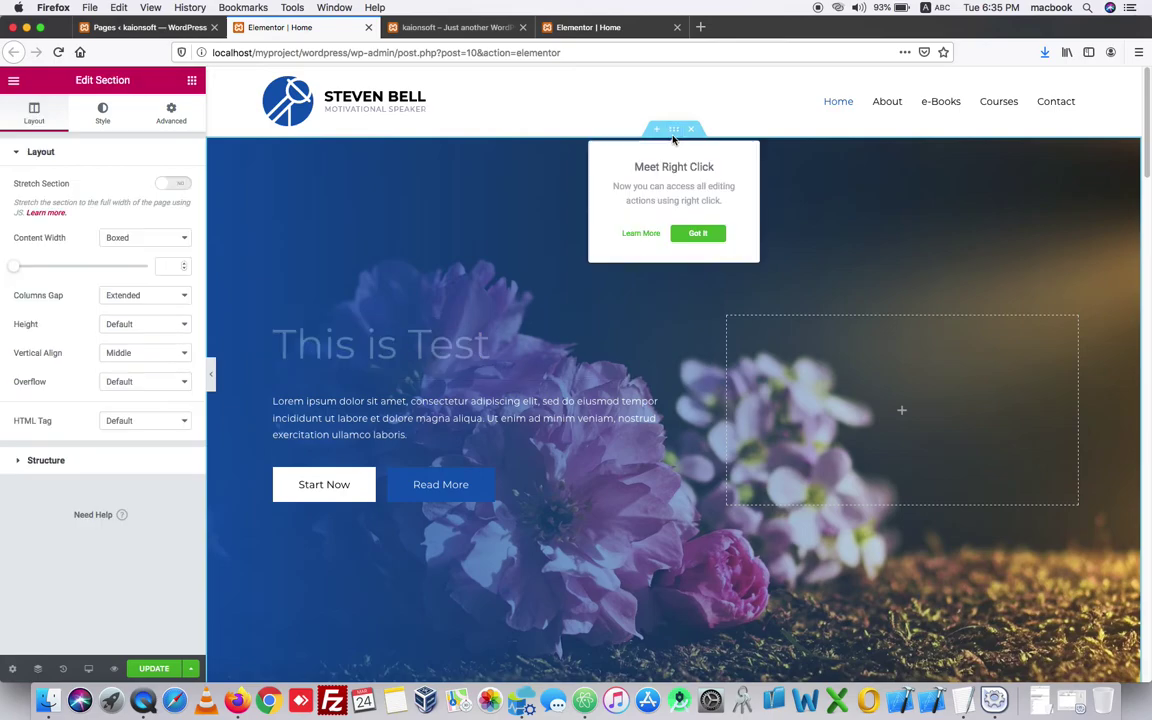
left_click(105, 111)
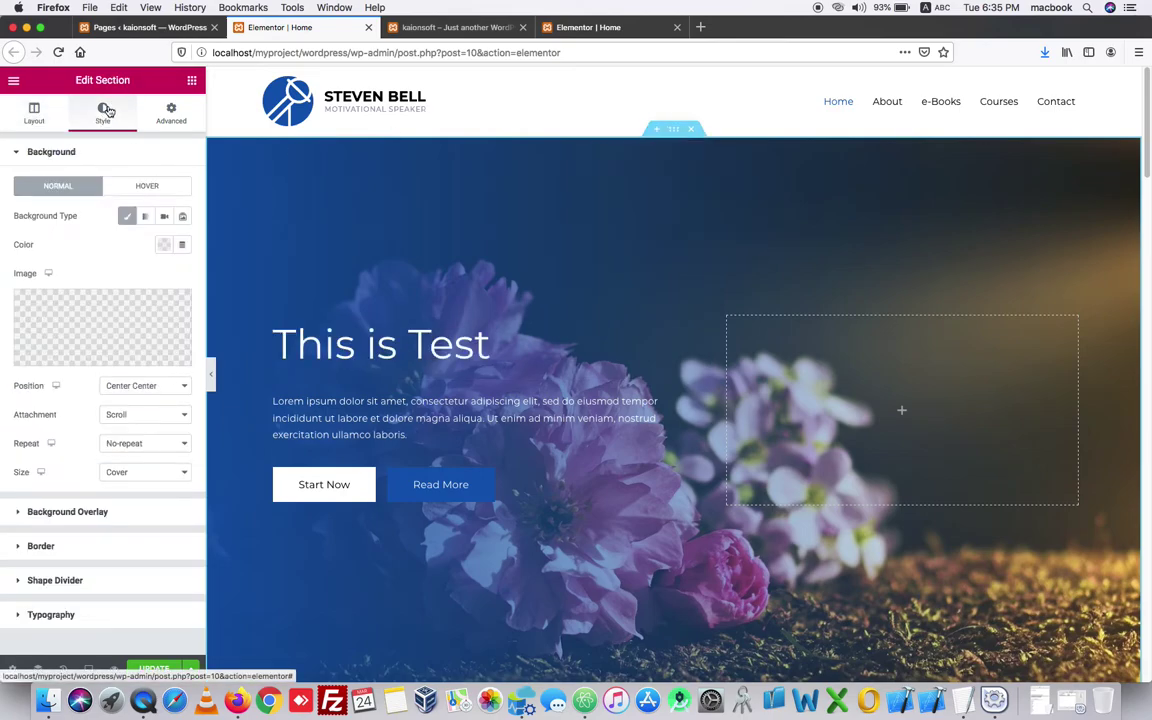
left_click(60, 280)
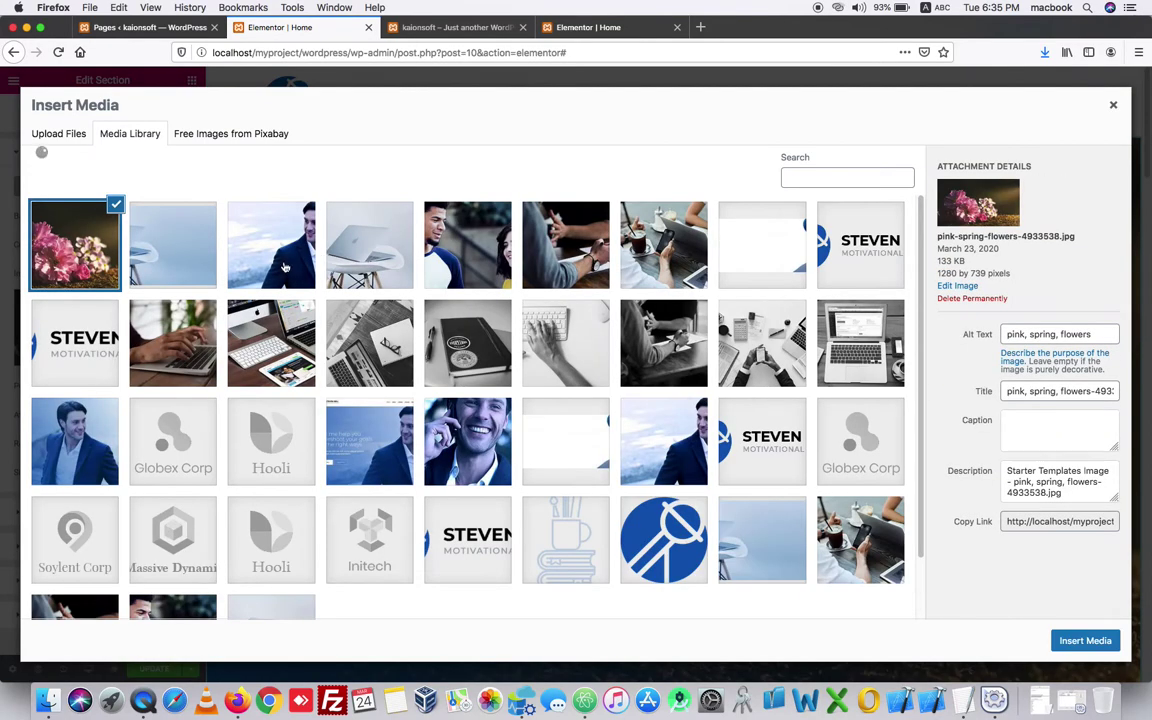
left_click(284, 267)
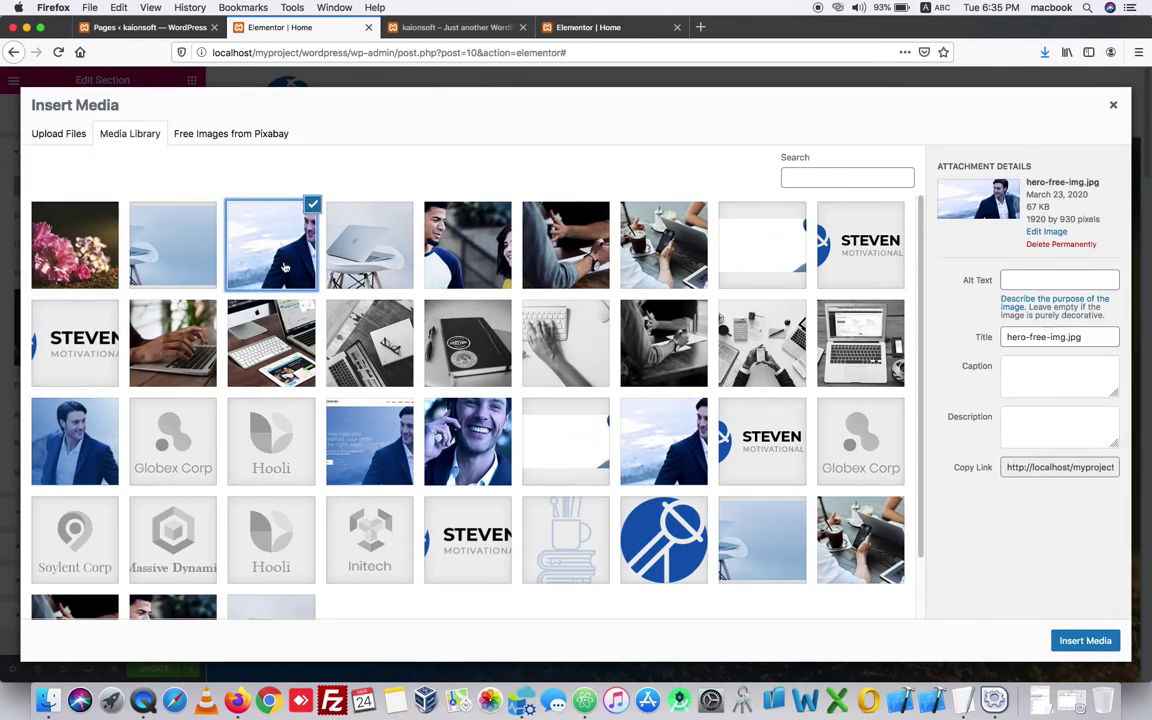
left_click(1085, 641)
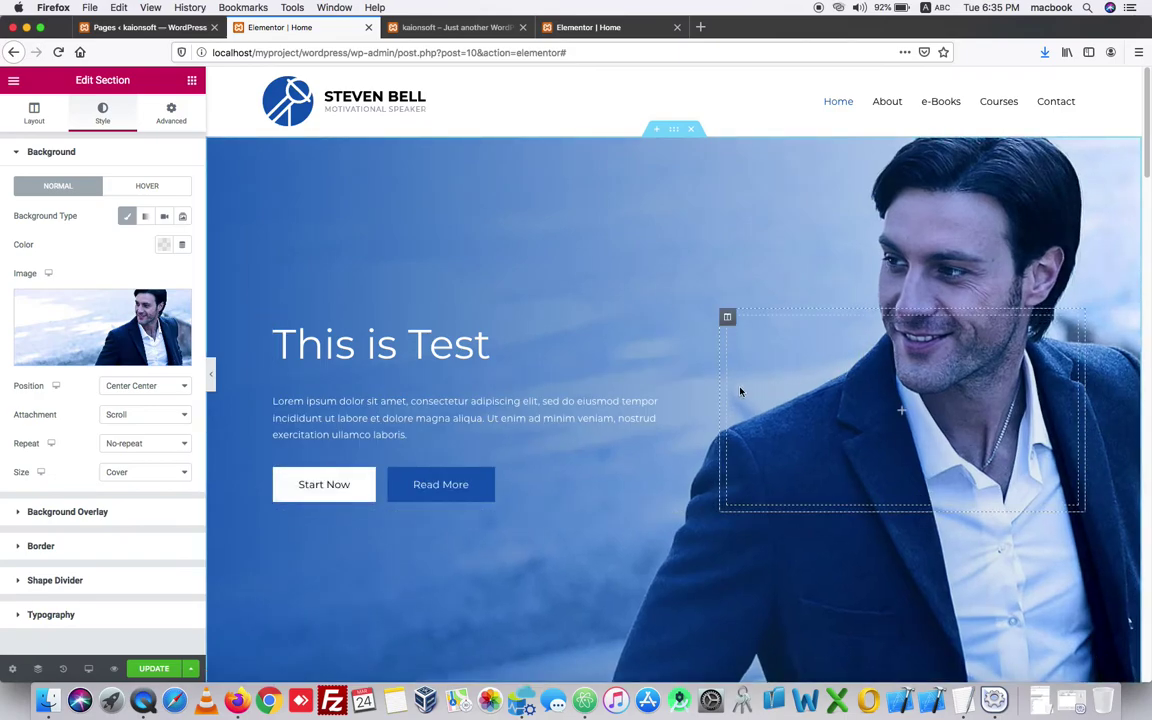
scroll(714, 383, "down", 3)
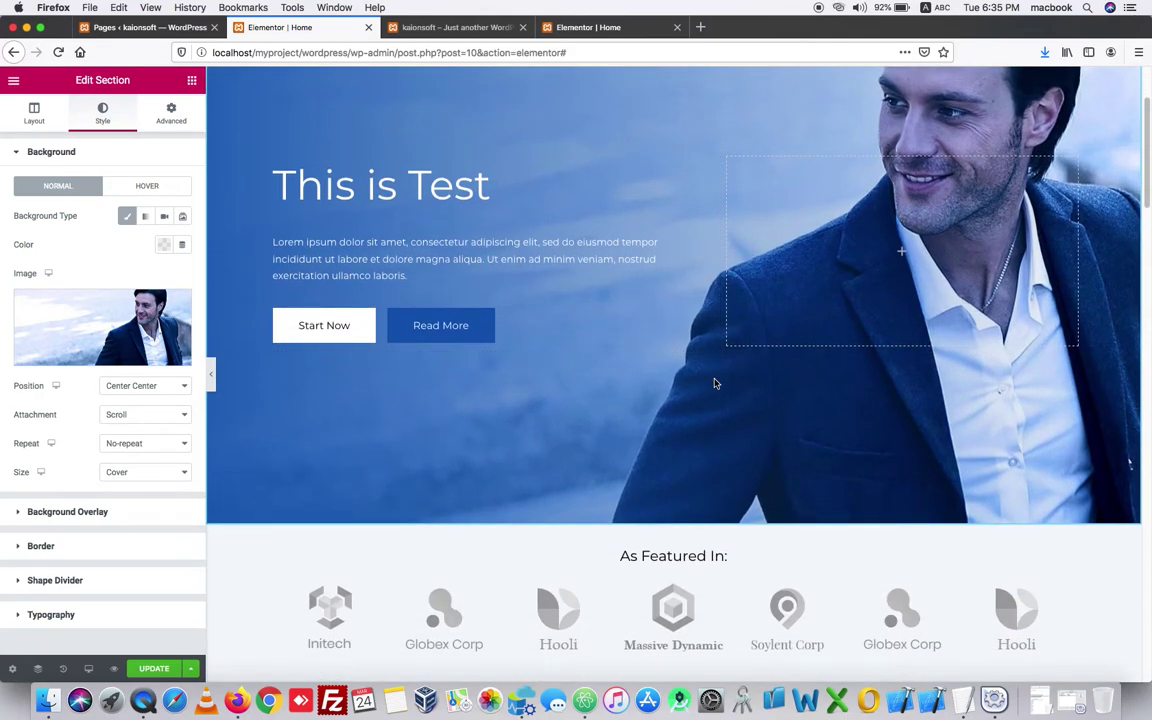
scroll(714, 383, "down", 1)
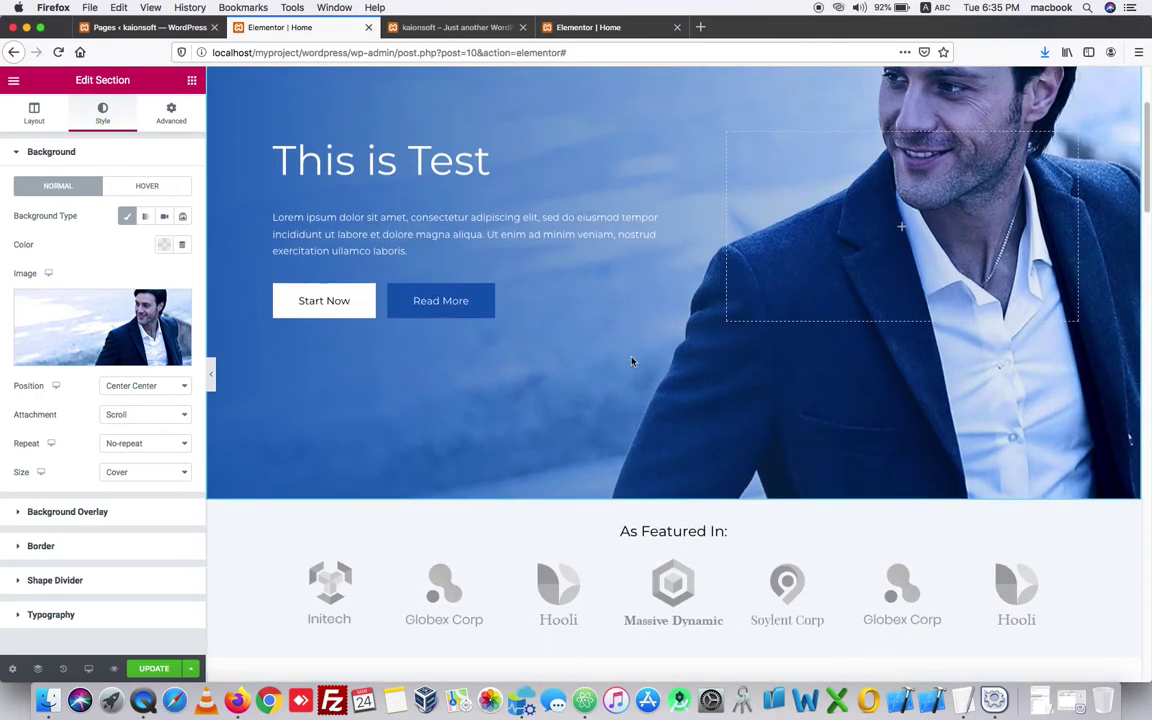
- Set the Read More button's background colour to the green #61CE70 preset swatch
left_click(475, 310)
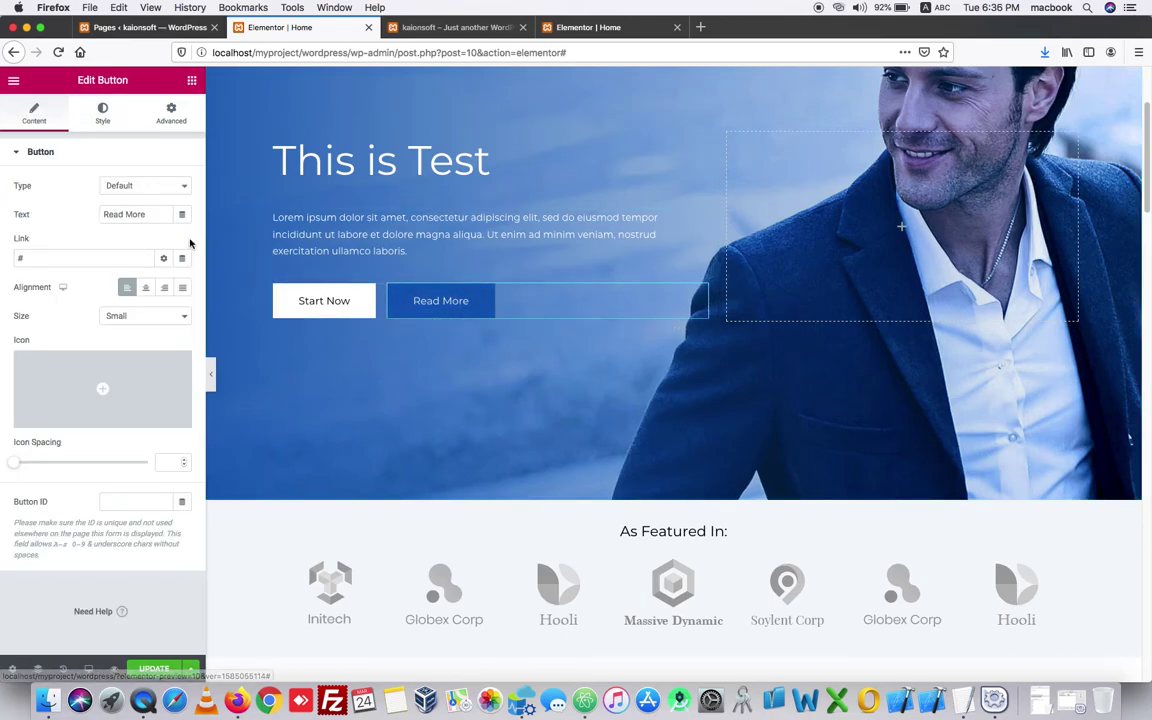
left_click(108, 116)
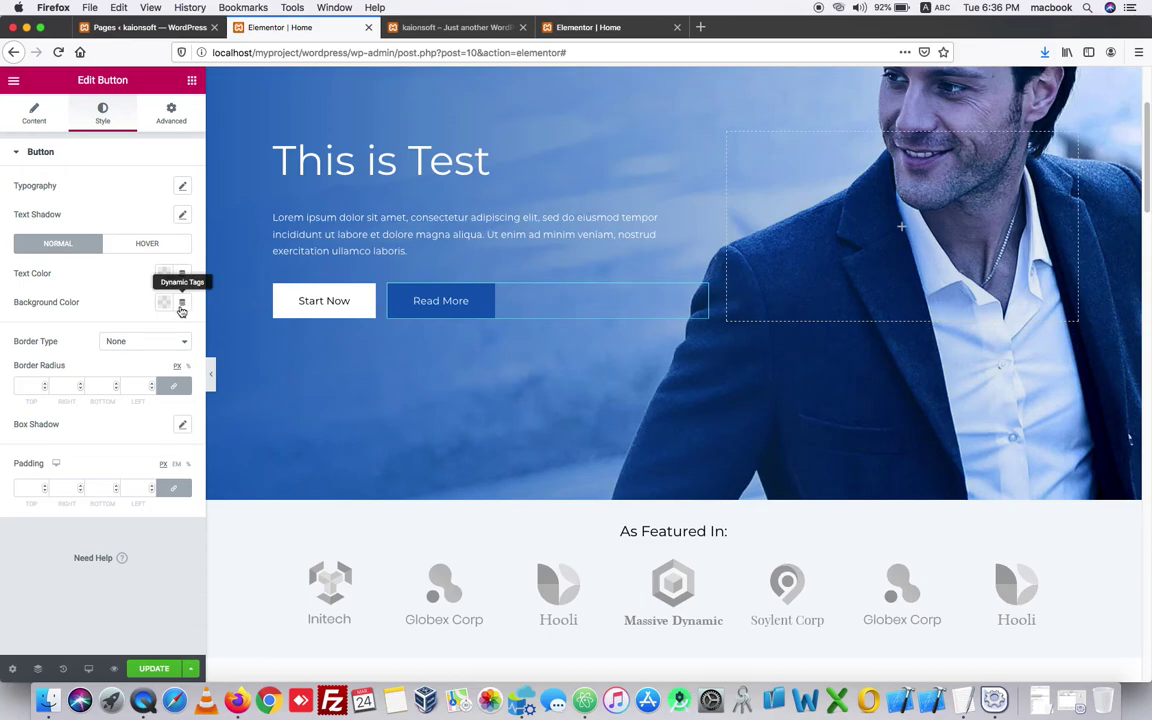
left_click(182, 302)
left_click(166, 304)
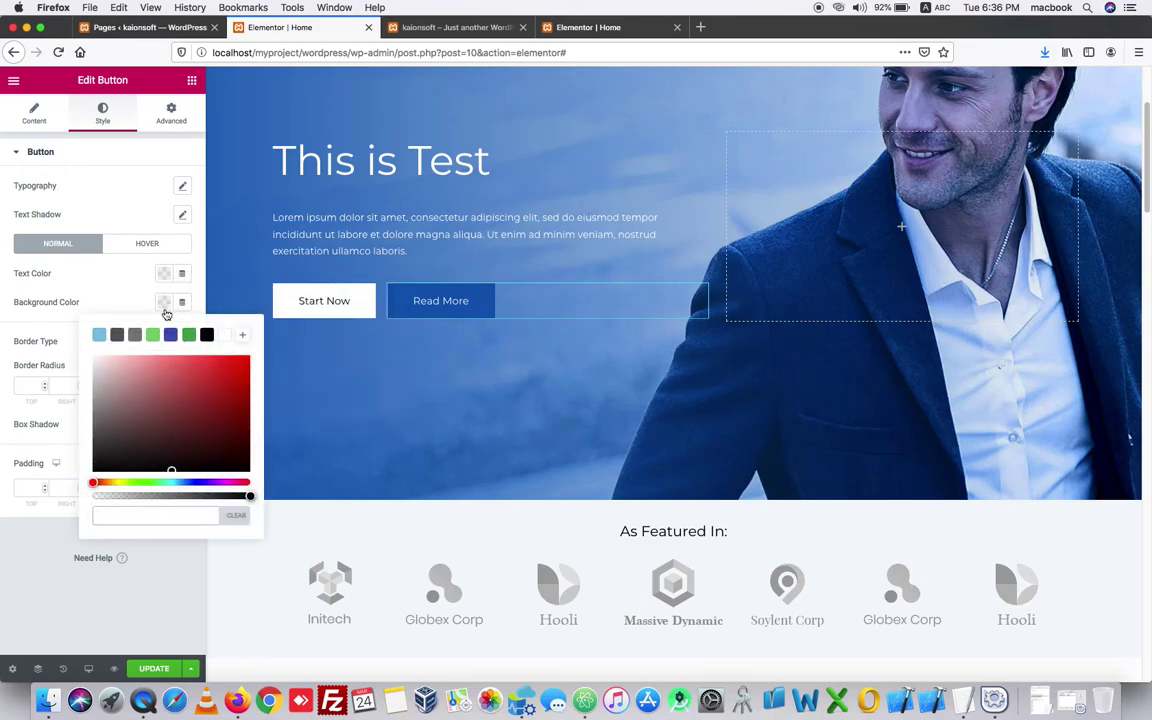
left_click(152, 334)
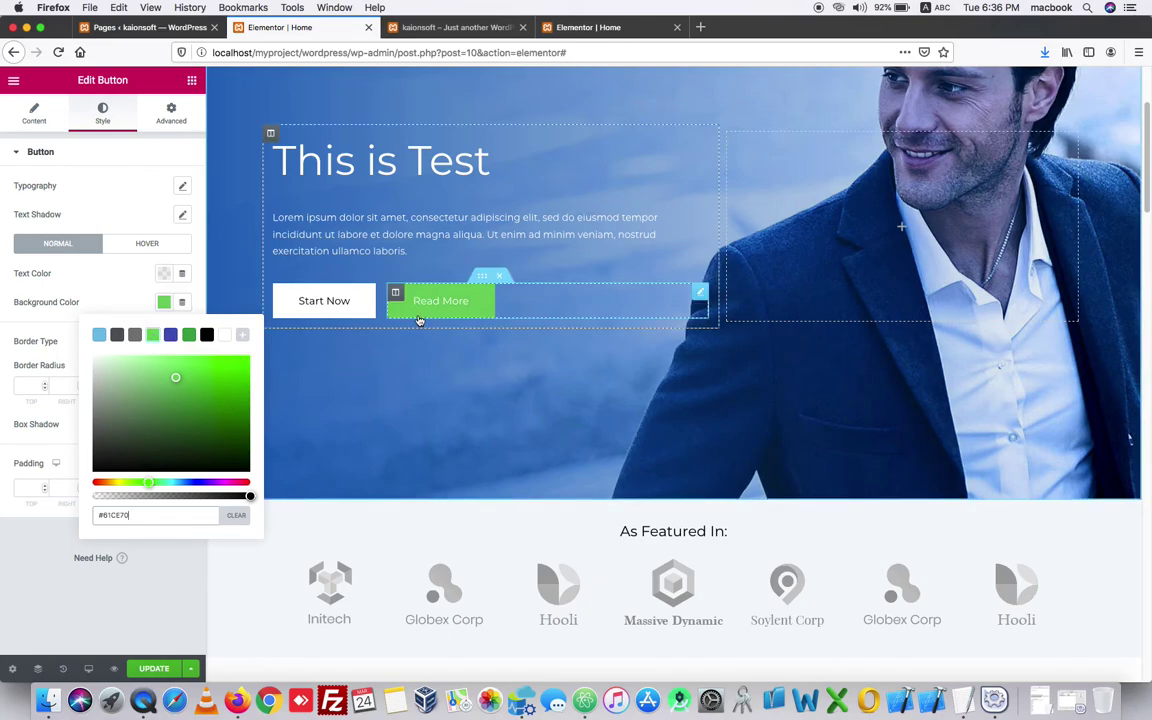
left_click(134, 588)
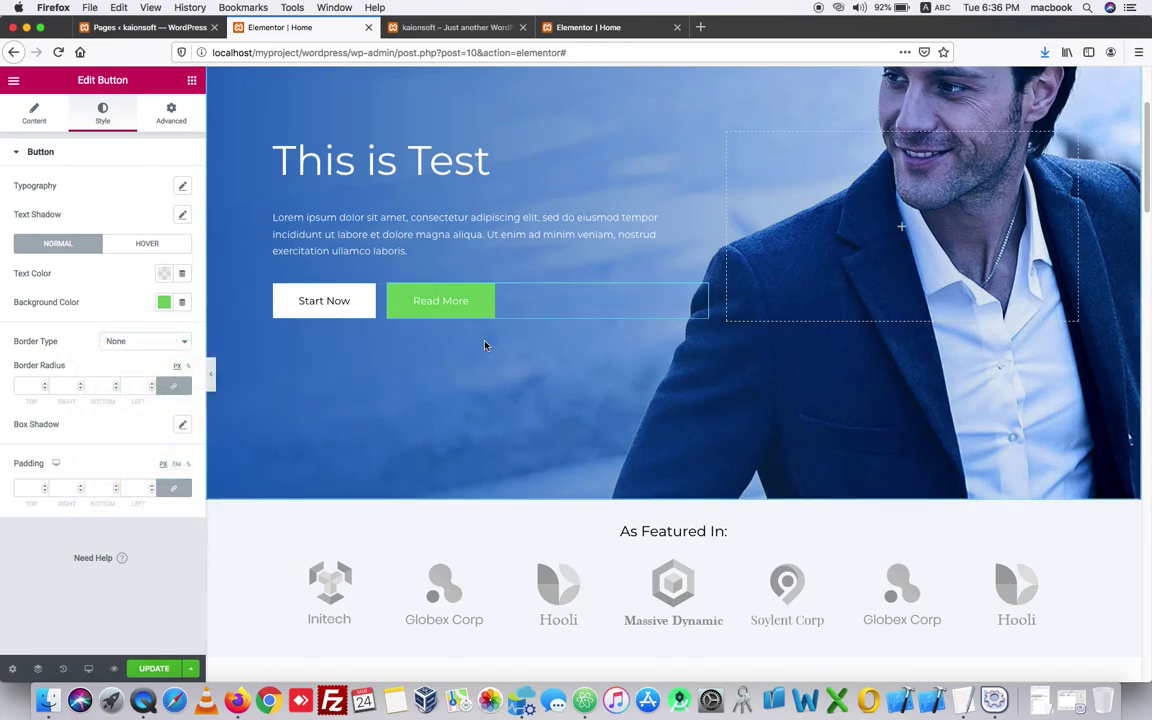
scroll(484, 342, "down", 5)
scroll(500, 344, "down", 1)
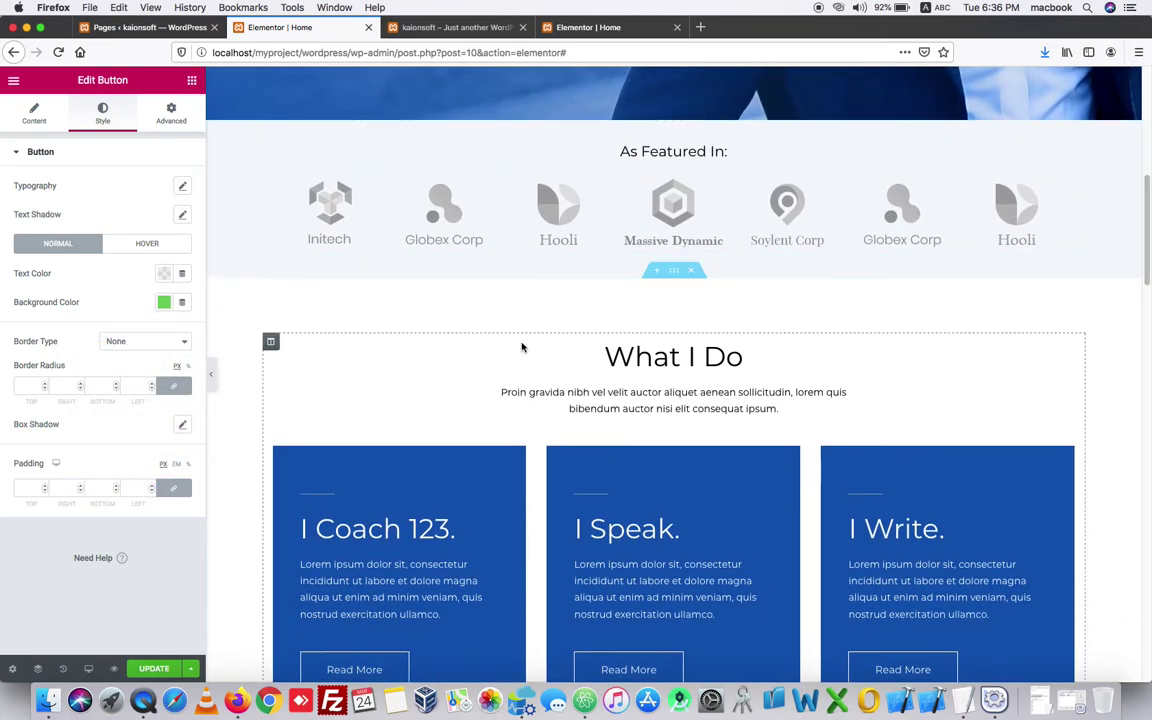
scroll(531, 349, "down", 4)
scroll(442, 352, "up", 10)
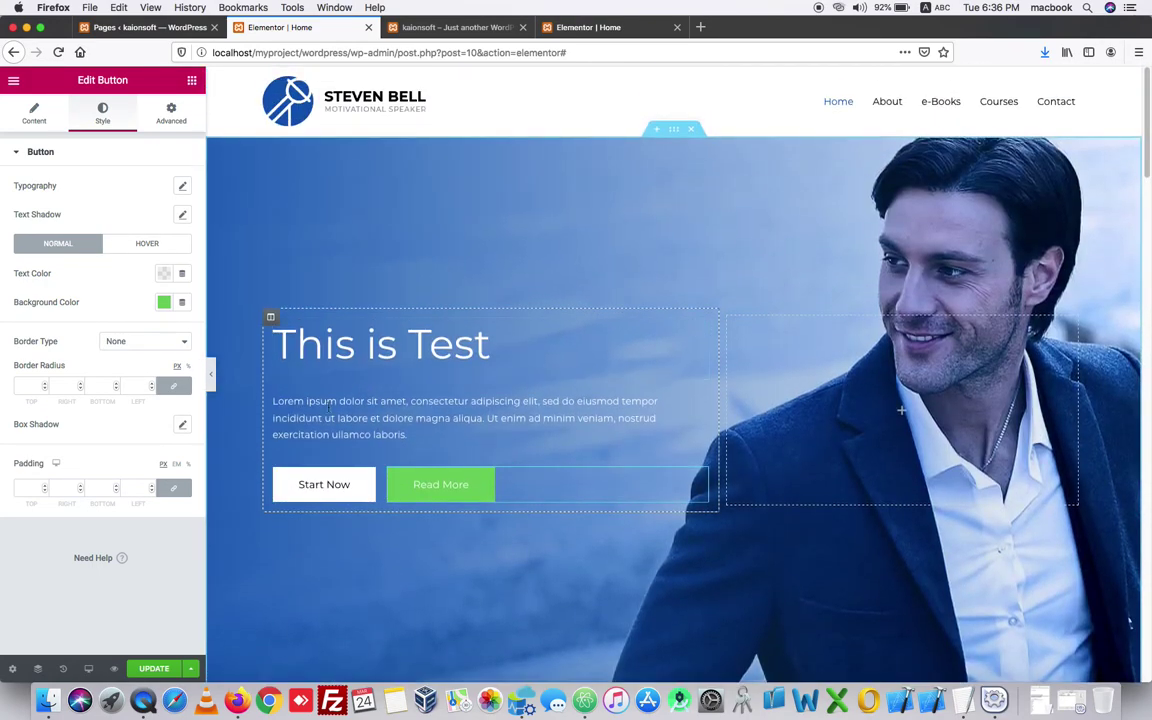
- Update the homepage to save the edits and close the extra browser tabs
left_click(155, 669)
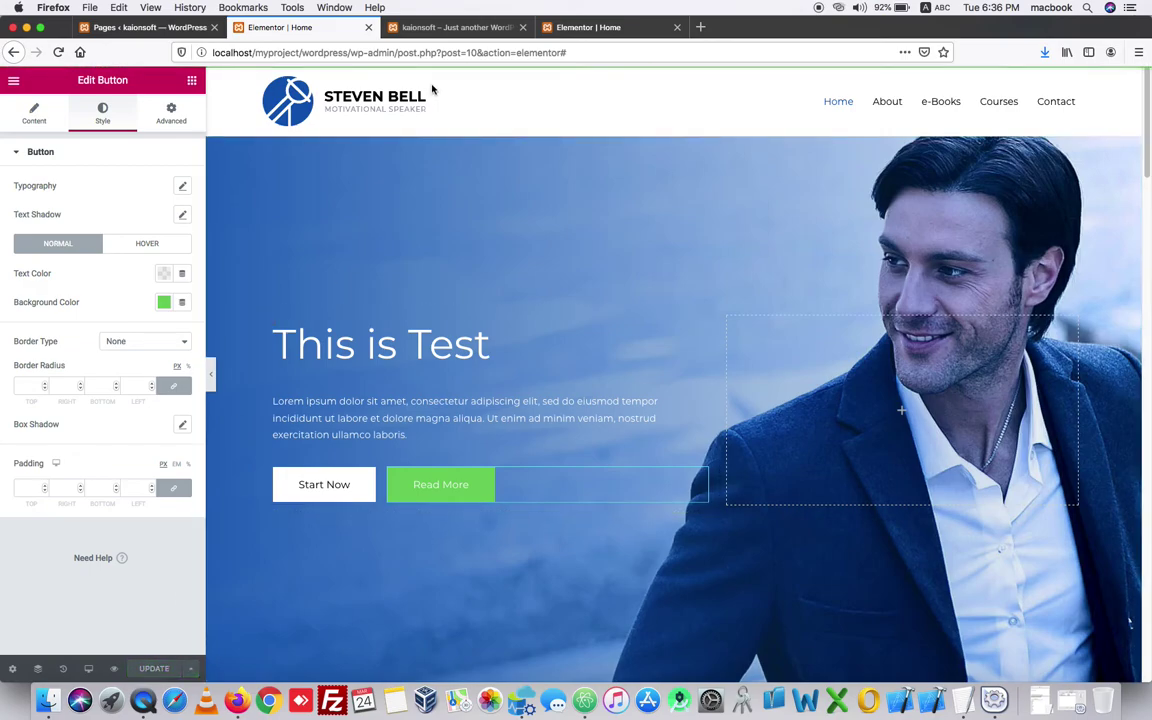
left_click(522, 27)
left_click(524, 27)
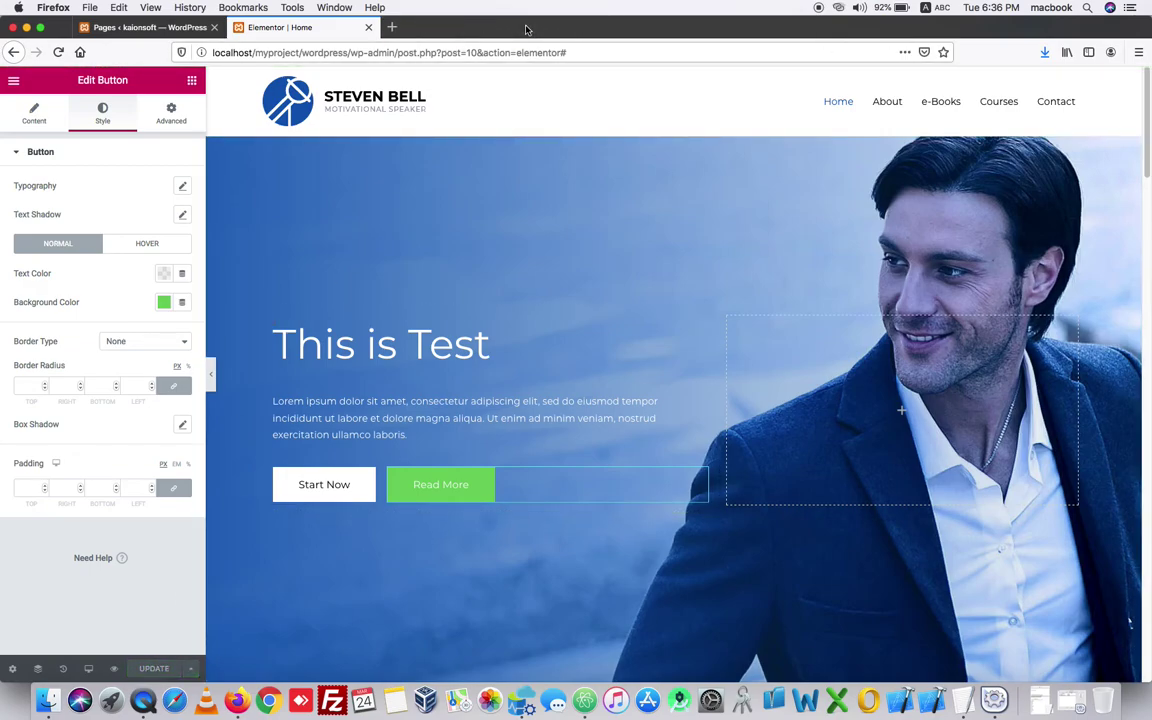
left_click(160, 27)
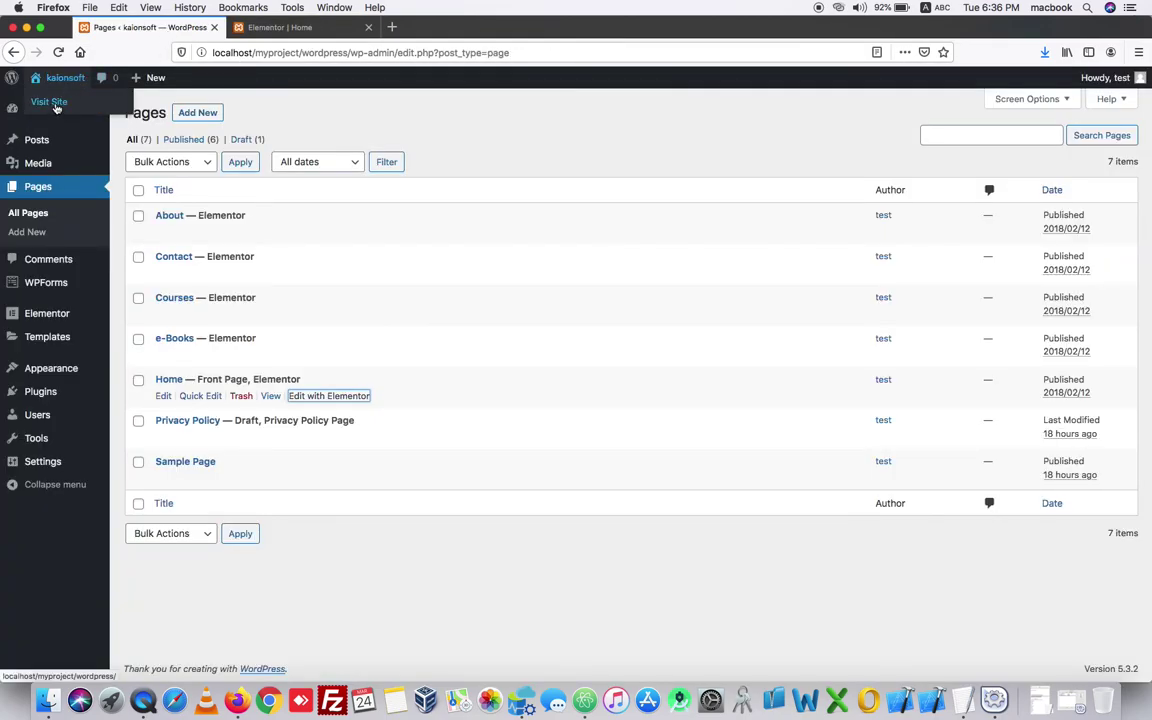
- Open the live site in a new tab and scroll through the updated homepage
right_click(57, 107)
left_click(90, 110)
left_click(274, 30)
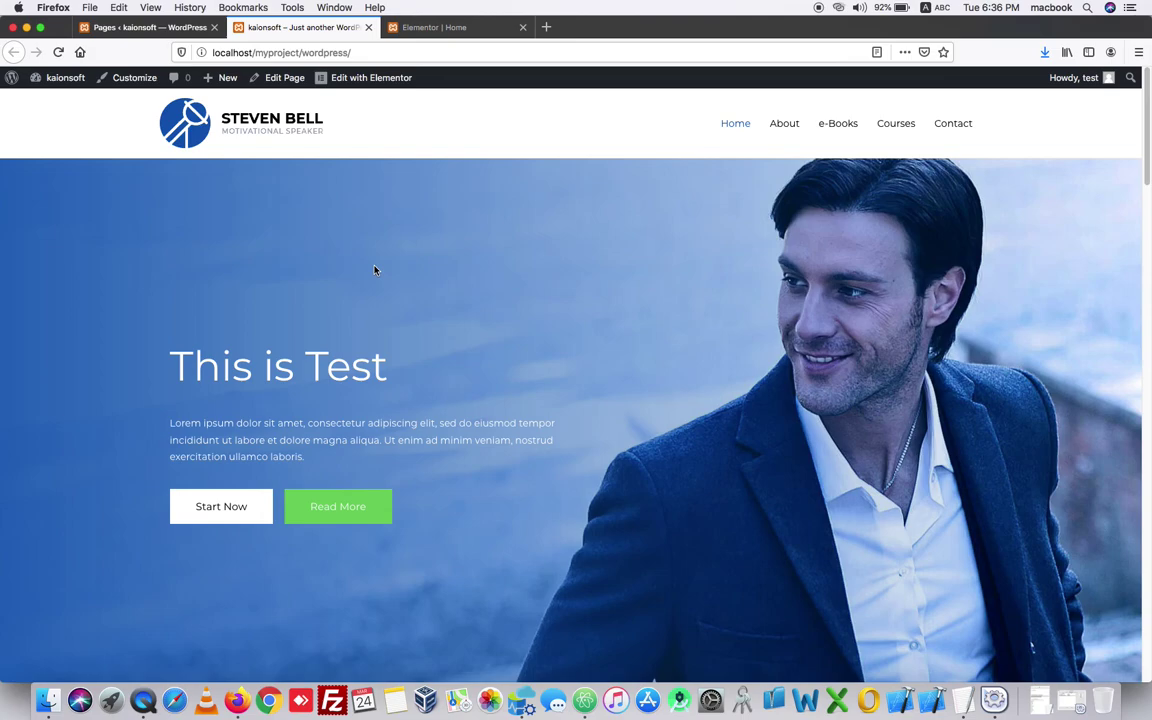
scroll(375, 270, "down", 1)
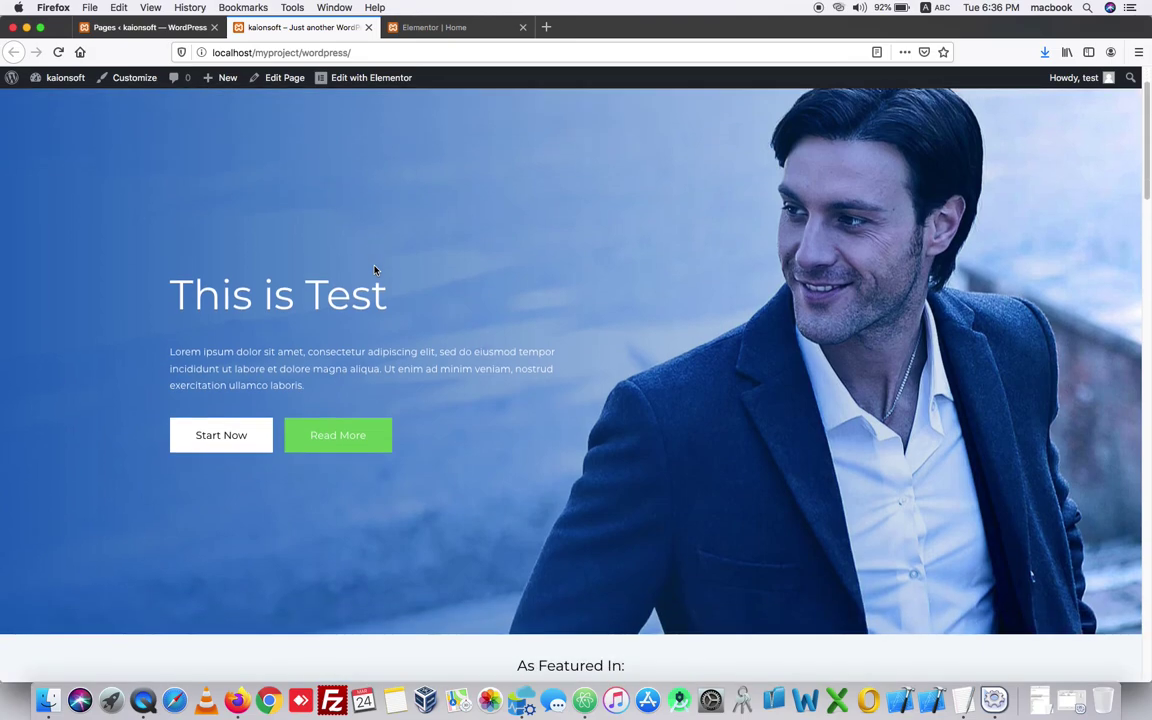
scroll(375, 270, "up", 1)
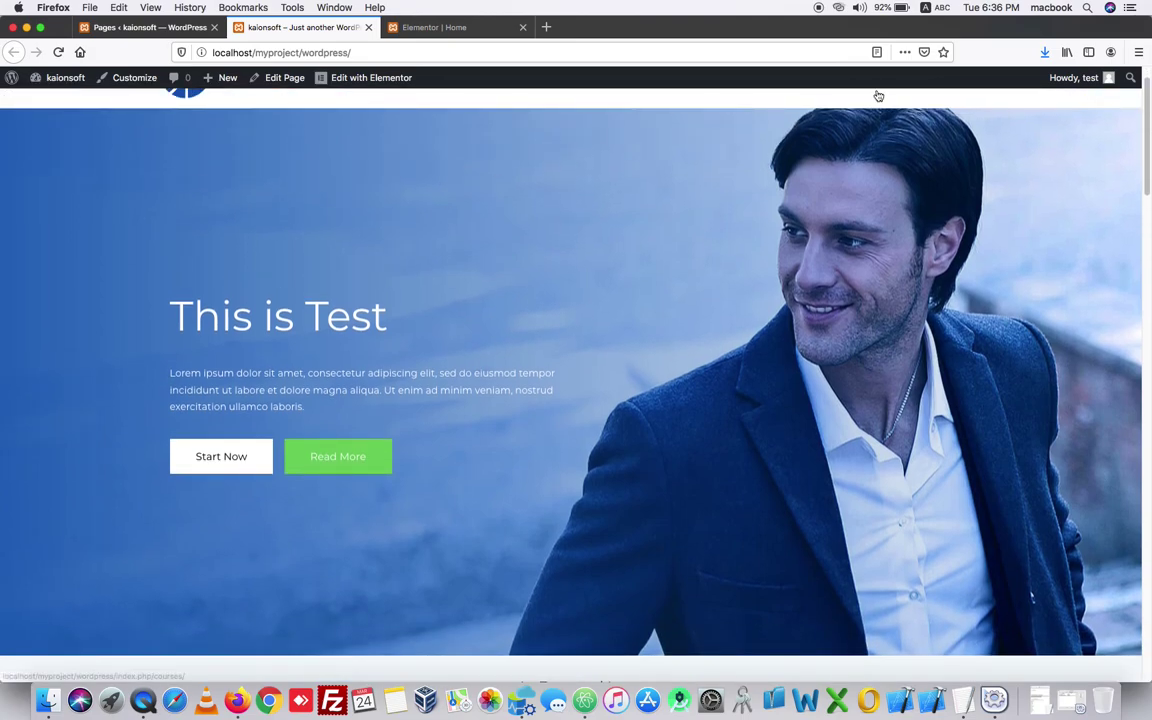
mouse_move(1108, 89)
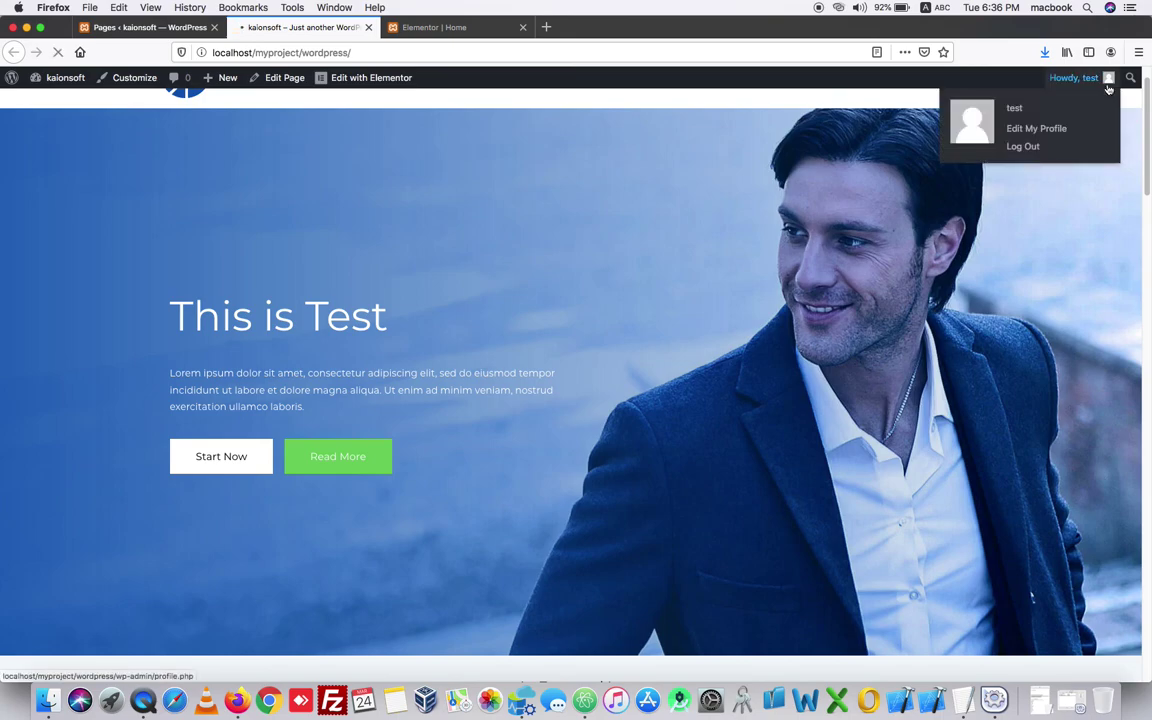